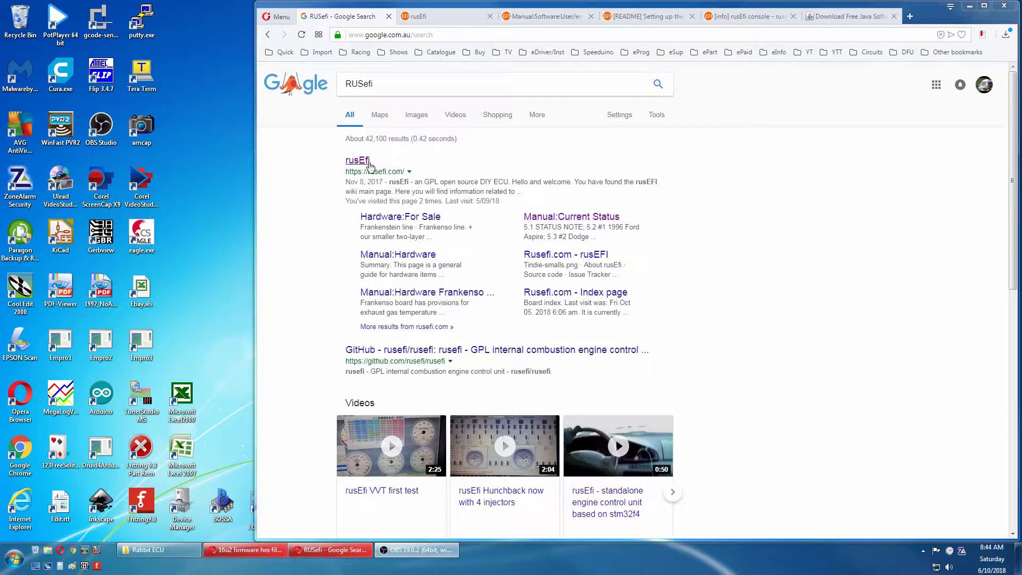
Step: Look over the rusEFI wiki main page, the Manual:Software:User/en page and the Java download page
left_click(448, 21)
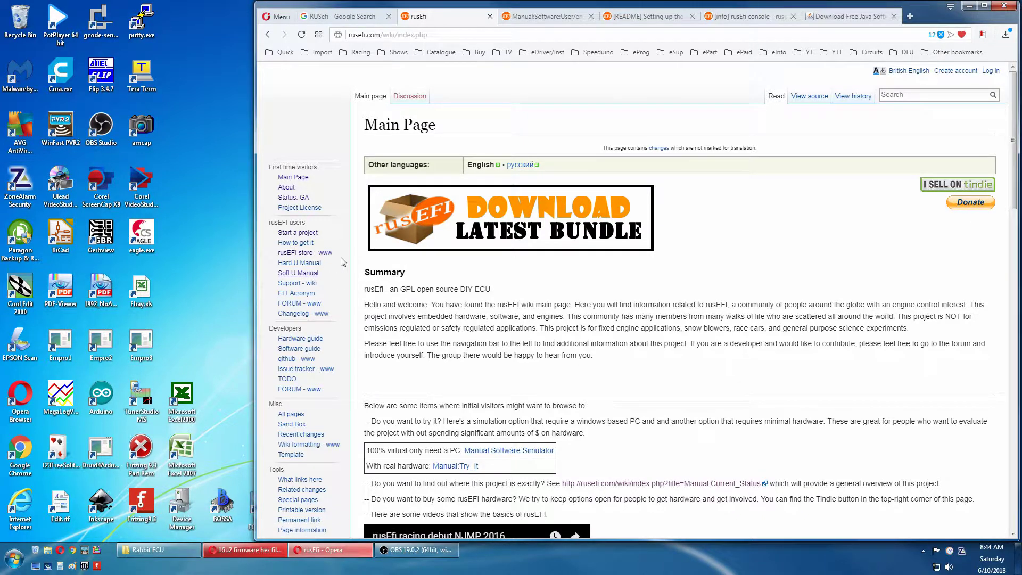
left_click(542, 21)
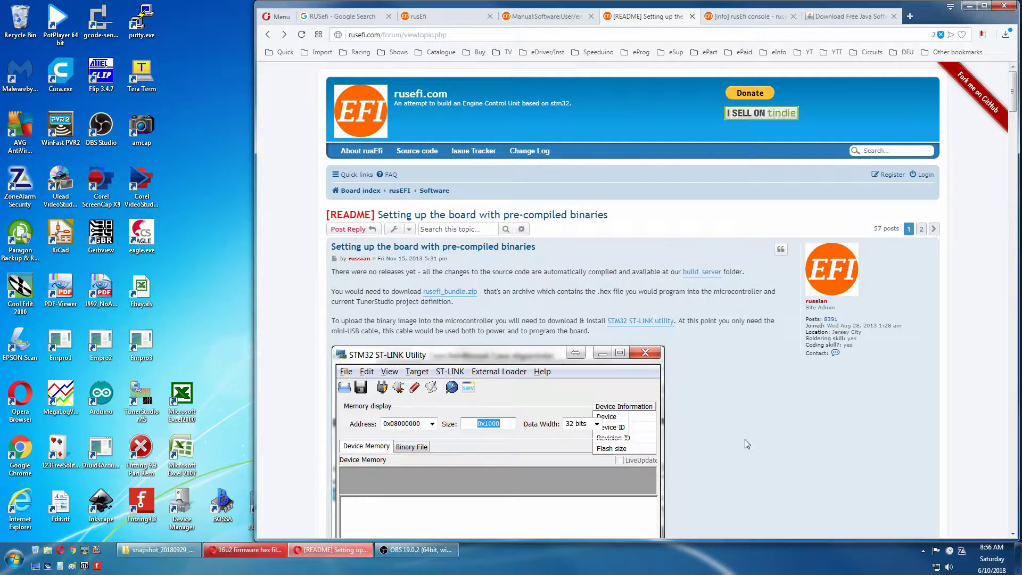
key("ctrl+shift+Tab")
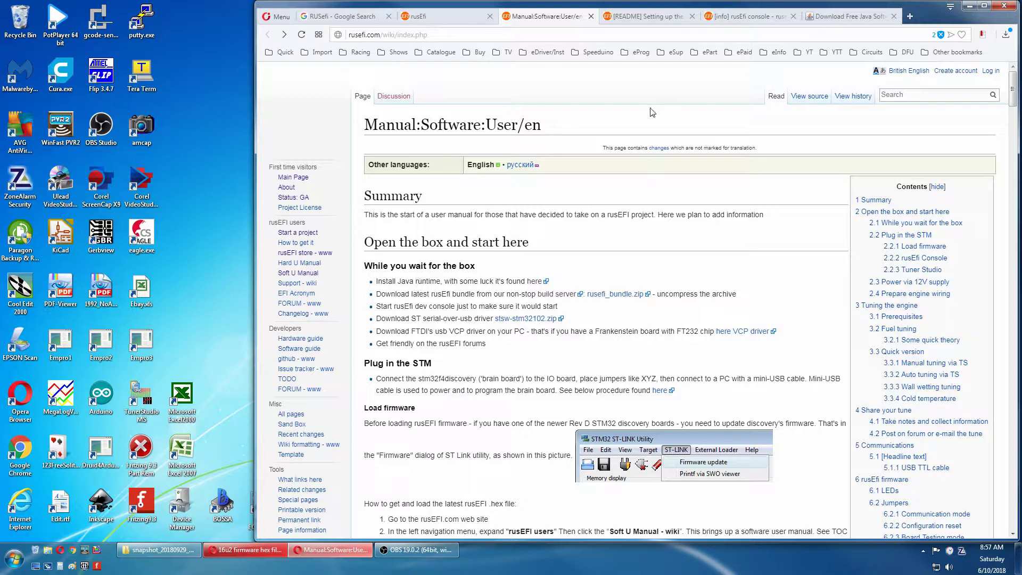
left_click(833, 18)
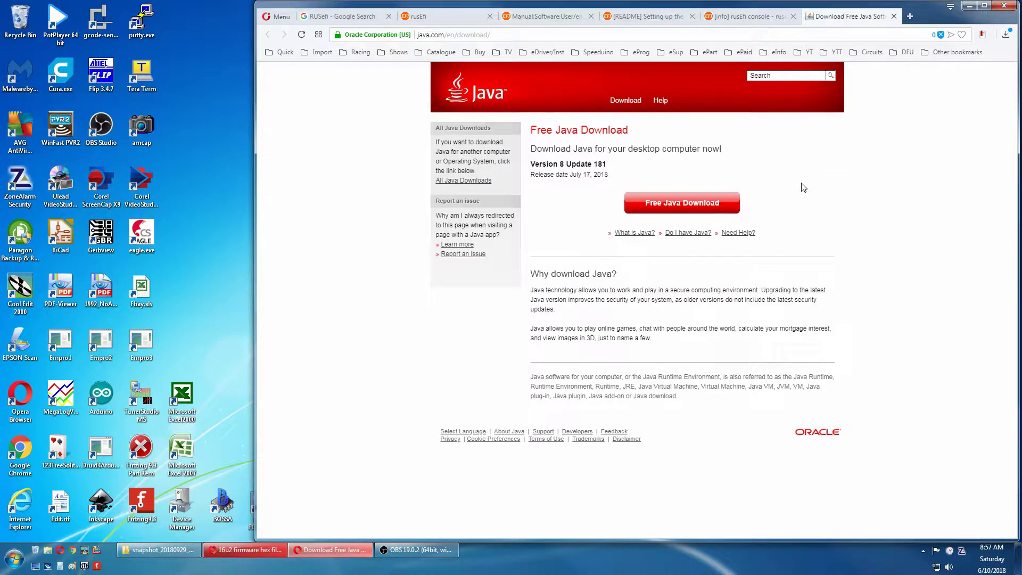
left_click(554, 17)
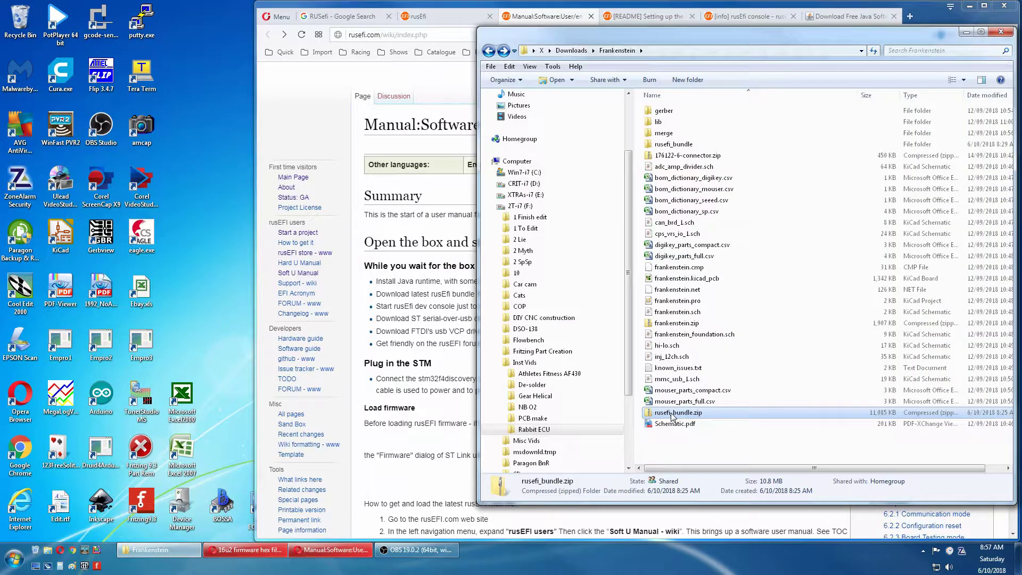
Step: Run rusefi_console.exe from rusefi_bundle\snapshot_20180929_2303_rusefi, allowing it past the security warning
double_click(674, 145)
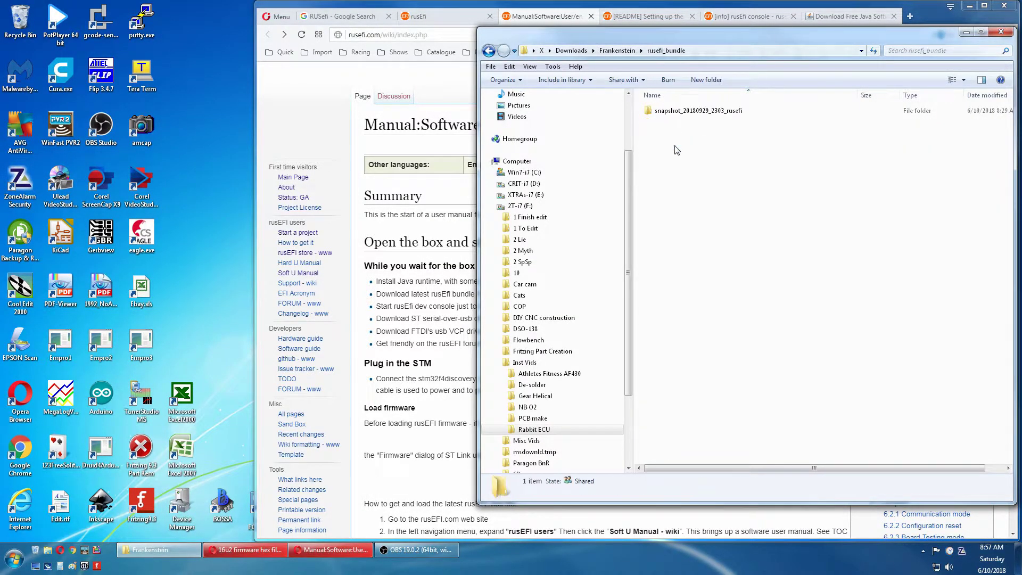
double_click(692, 110)
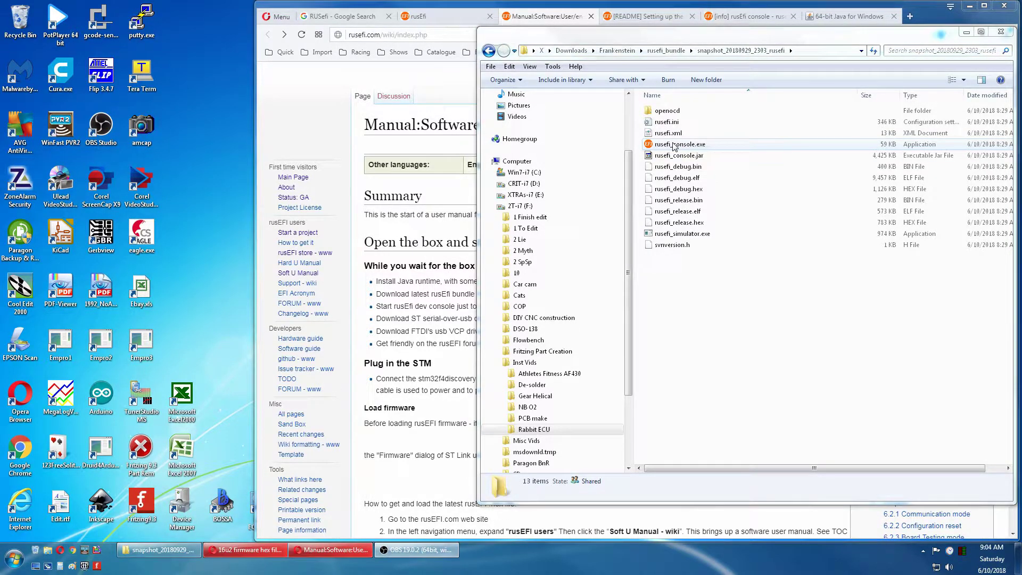
double_click(674, 145)
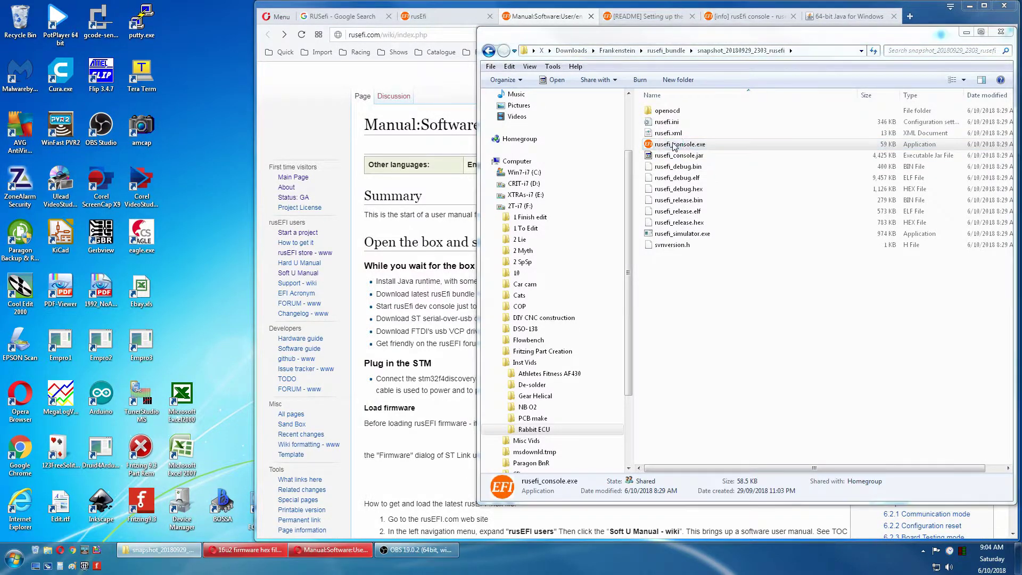
left_click(541, 286)
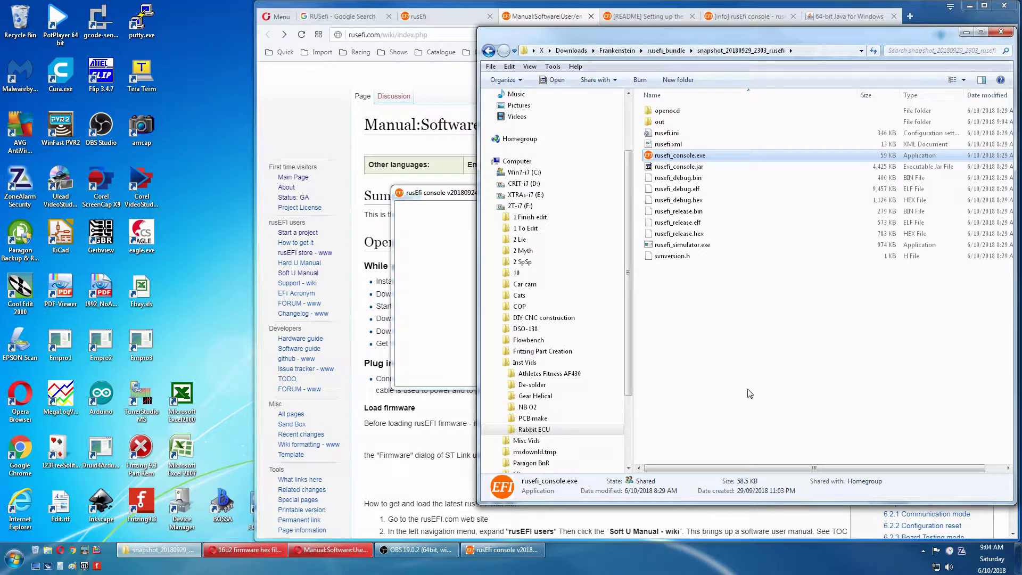
left_click(433, 197)
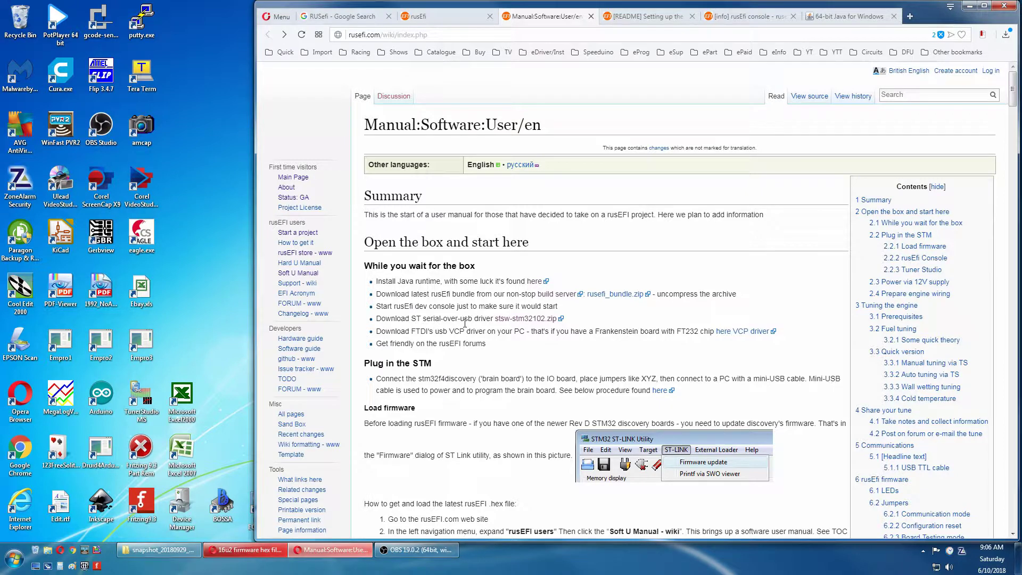
Step: Open the stsw-stm32102.zip link in a new tab, request Get Software and accept the licence
right_click(522, 319)
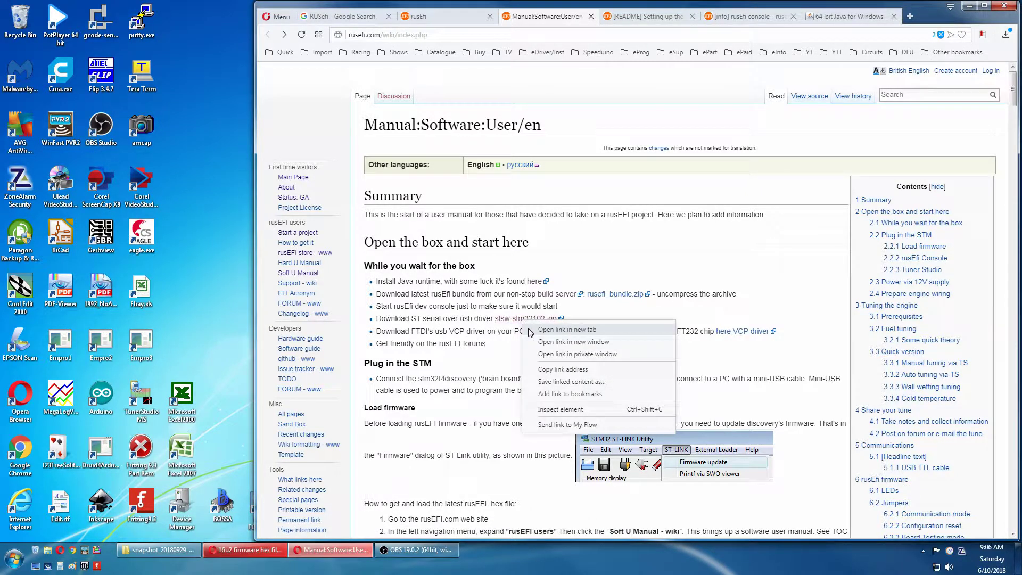
left_click(530, 330)
left_click(593, 16)
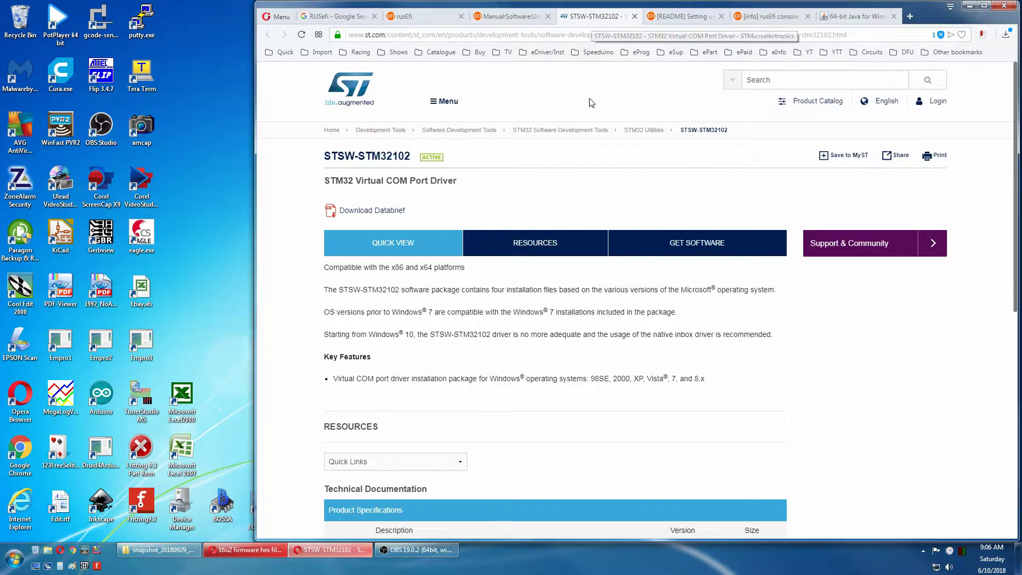
scroll(591, 102, "down", 8)
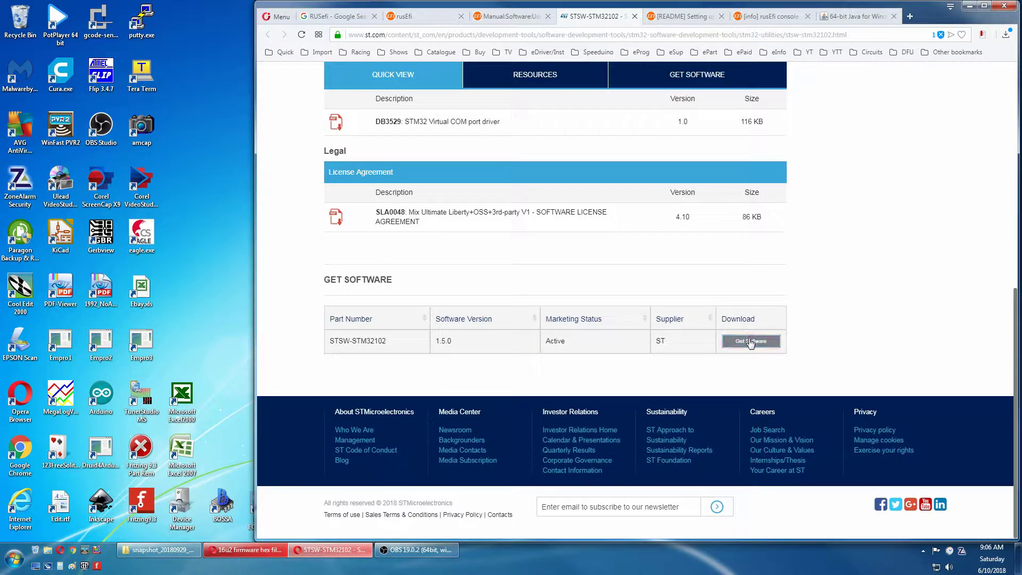
left_click(750, 340)
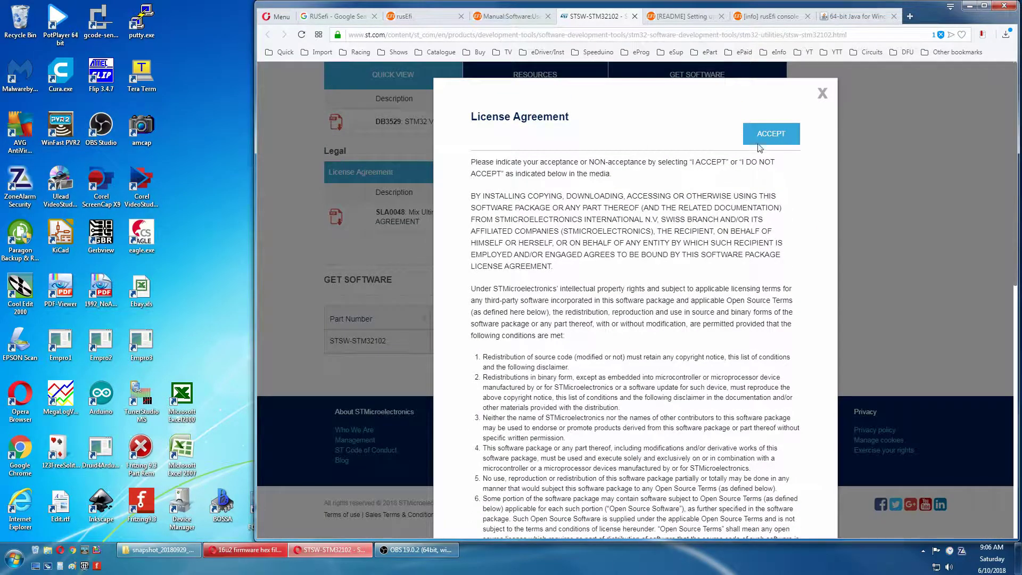
left_click(762, 141)
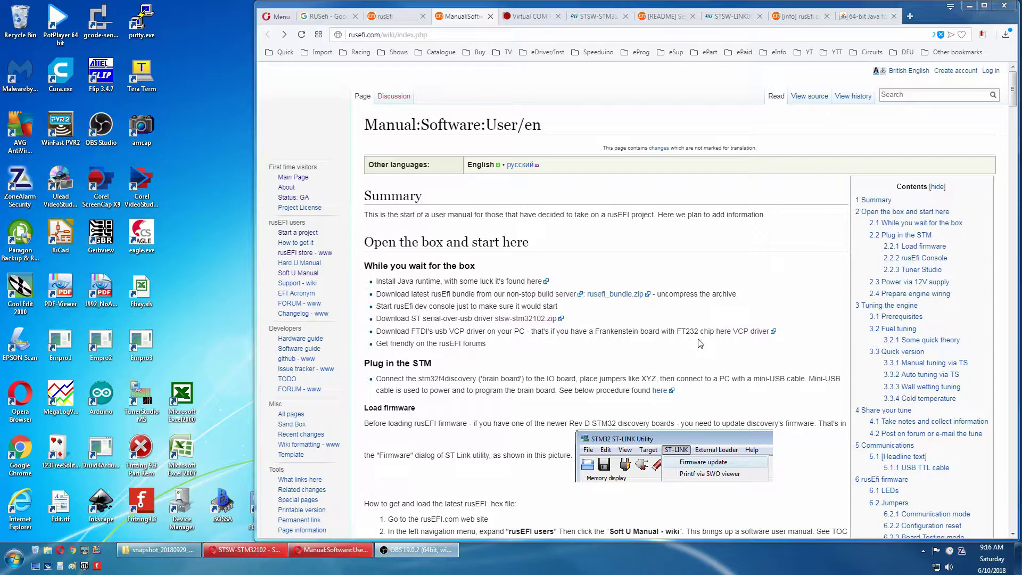
Step: Open the FTDI VCP driver link in a new tab and scroll through its Windows driver tables
right_click(740, 336)
left_click(782, 341)
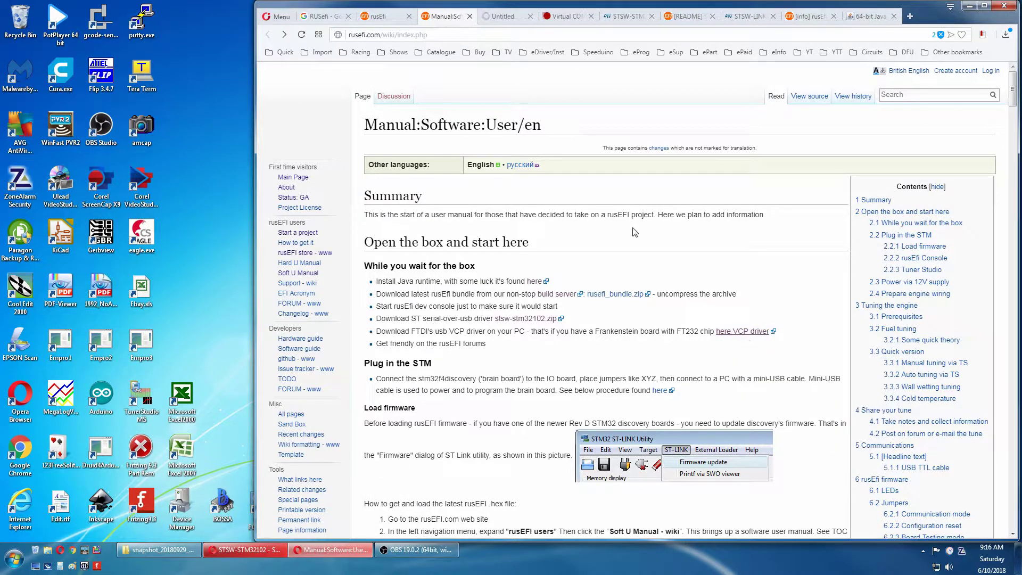
left_click(506, 16)
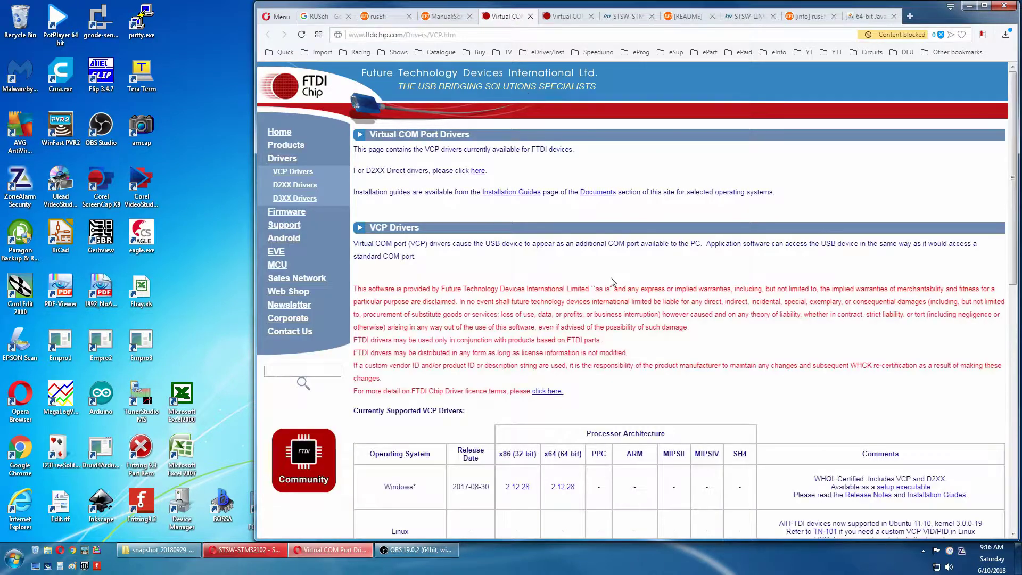
scroll(612, 282, "down", 7)
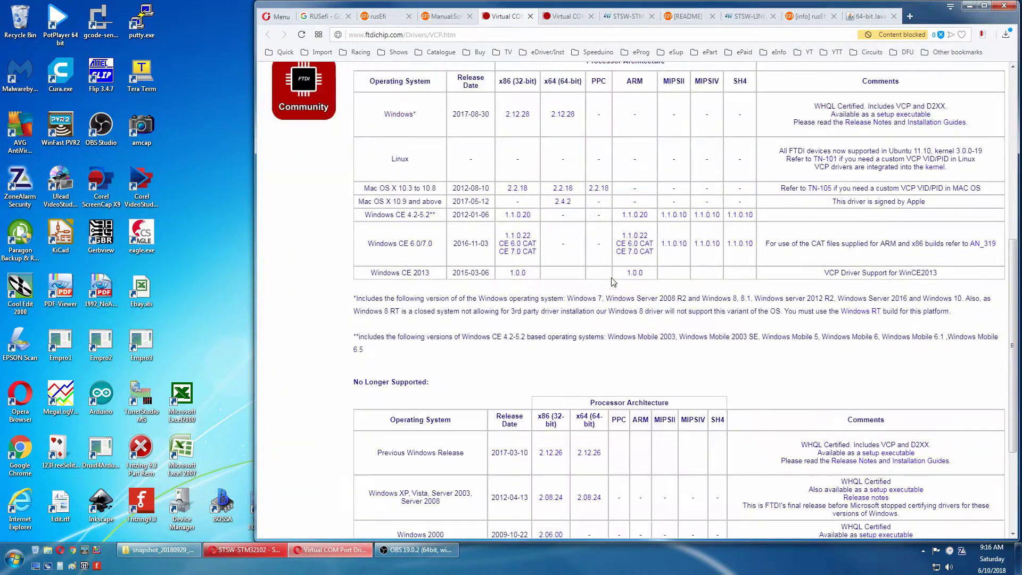
scroll(612, 282, "down", 3)
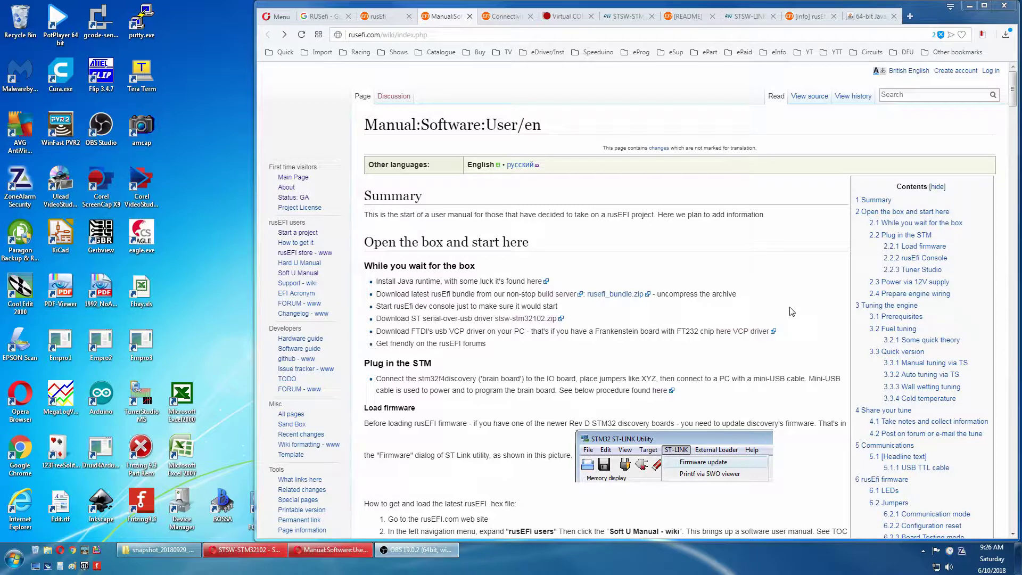
Step: Scroll the Manual:Software:User/en page down to the Load firmware steps and board photo
scroll(785, 306, "down", 4)
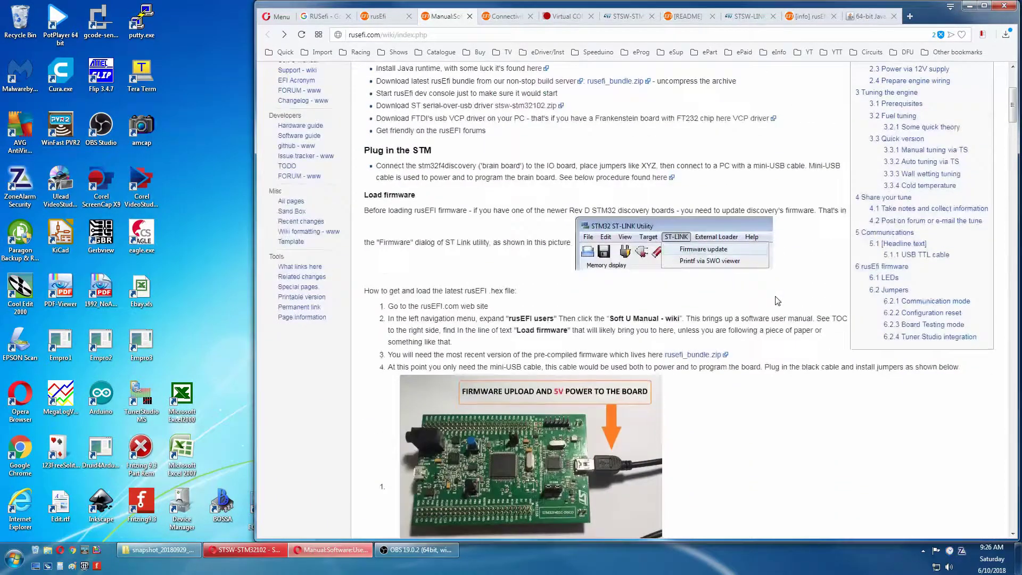
scroll(777, 301, "down", 1)
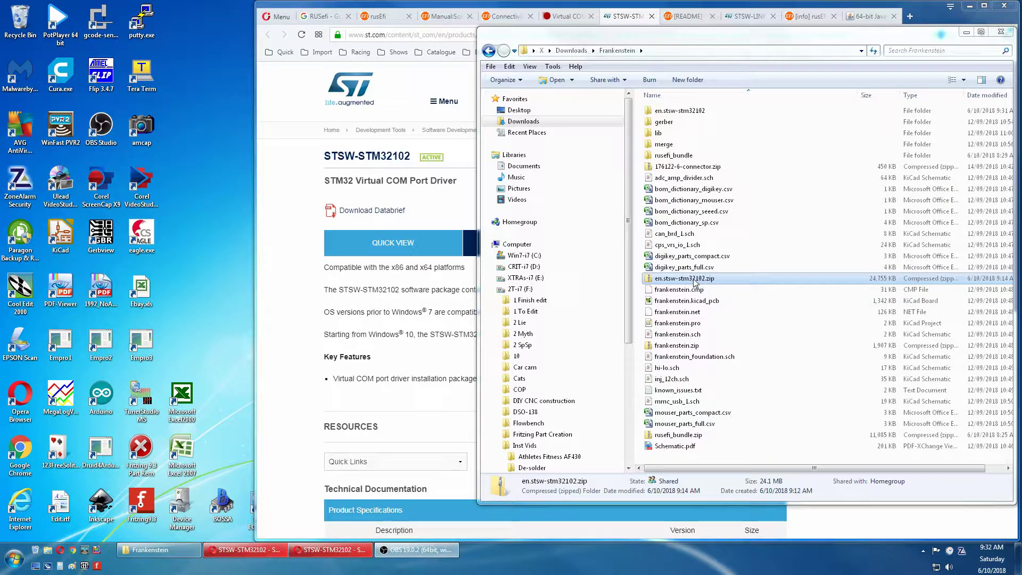
Step: Open the en.stsw-stm32102 folder and launch the Windows 7 64-bit VCP setup file
double_click(681, 112)
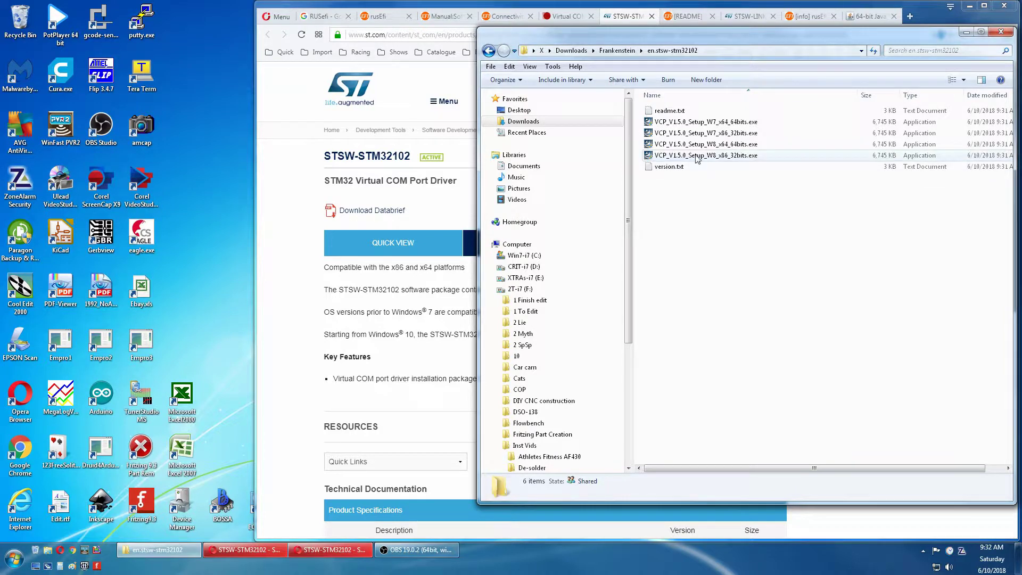
left_click(684, 123)
double_click(683, 123)
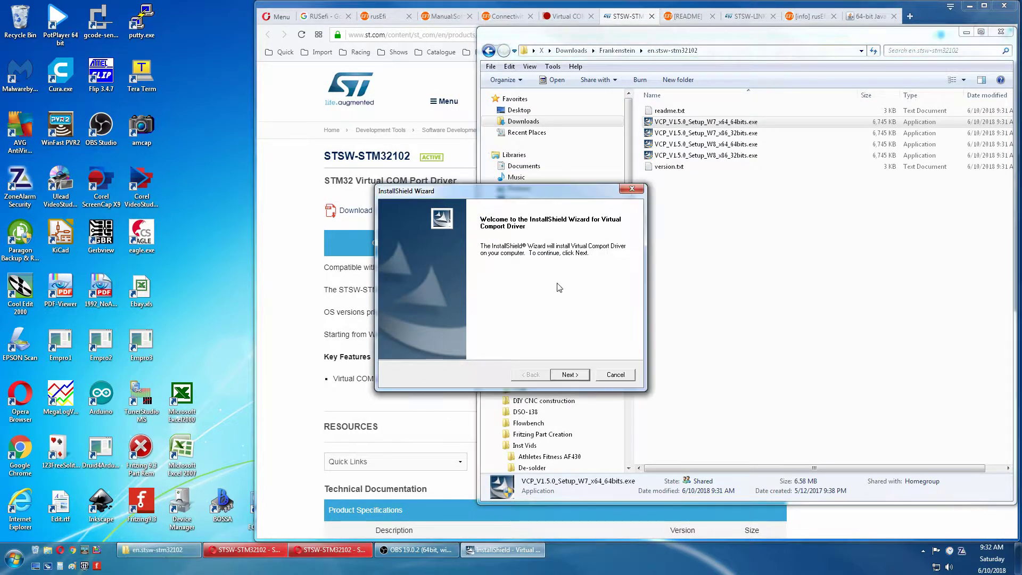
Step: Install the VCP driver with a customer name and the default destination, finishing every wizard
left_click(576, 376)
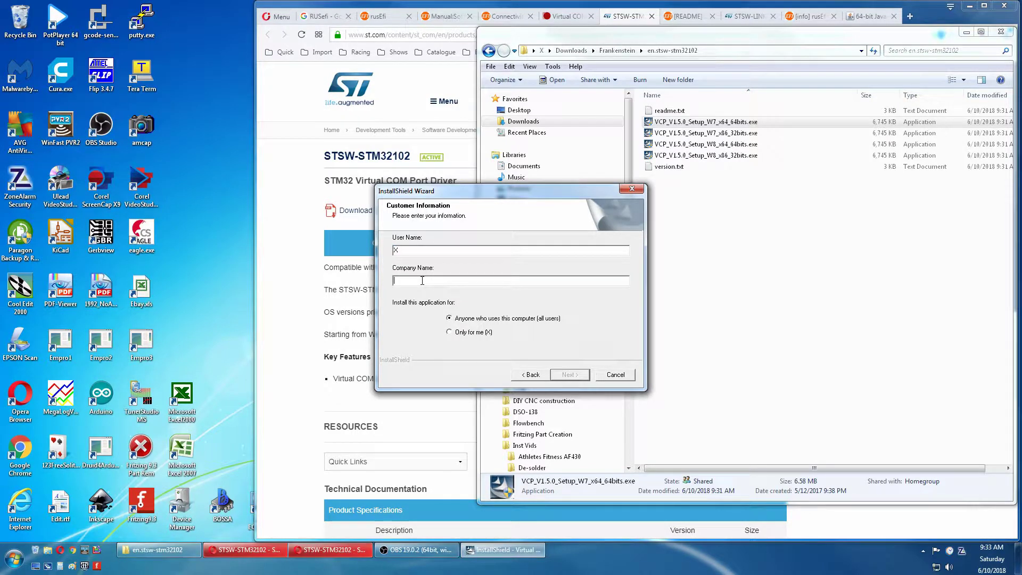
type("X")
left_click(565, 375)
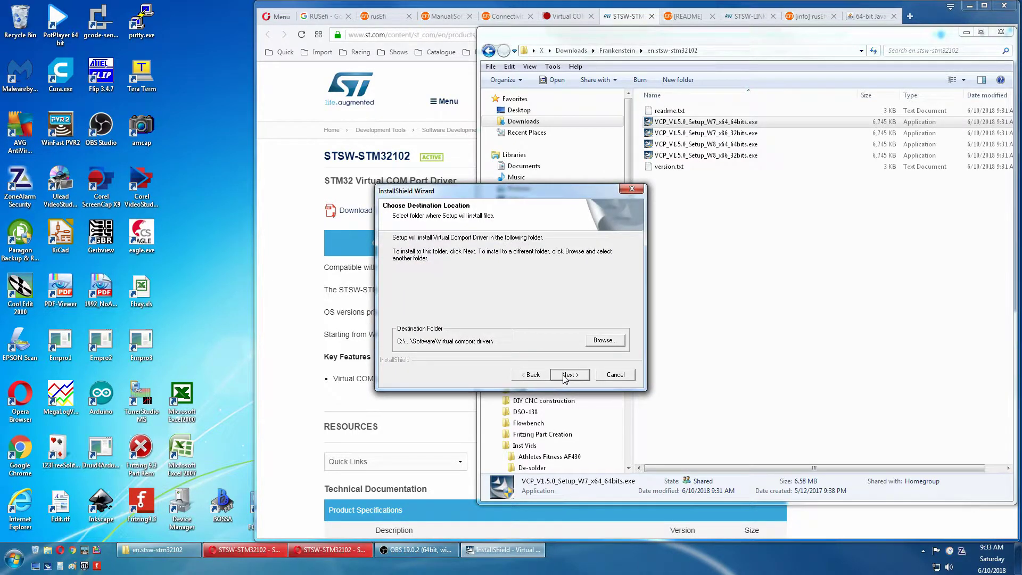
left_click(568, 375)
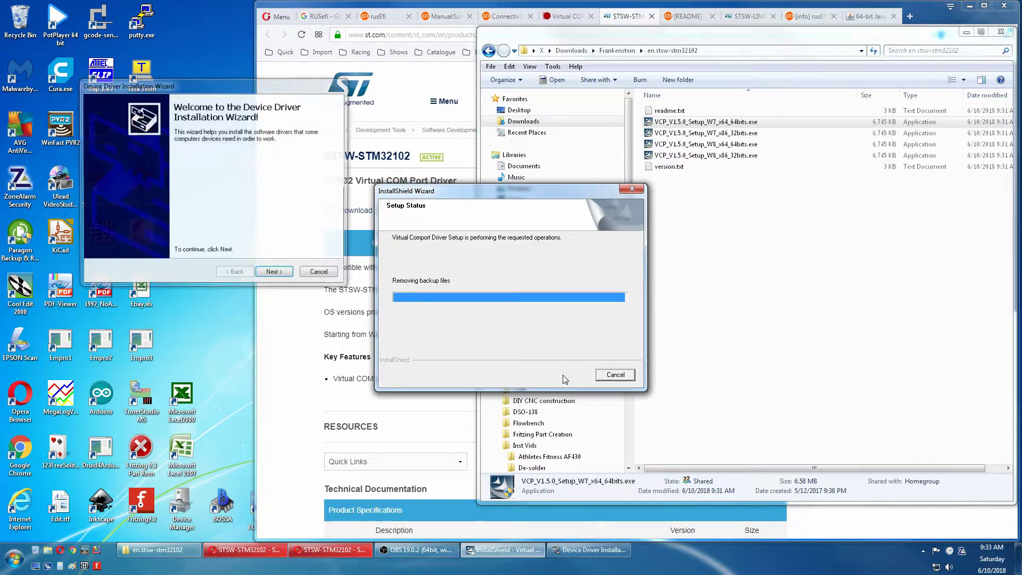
left_click(278, 275)
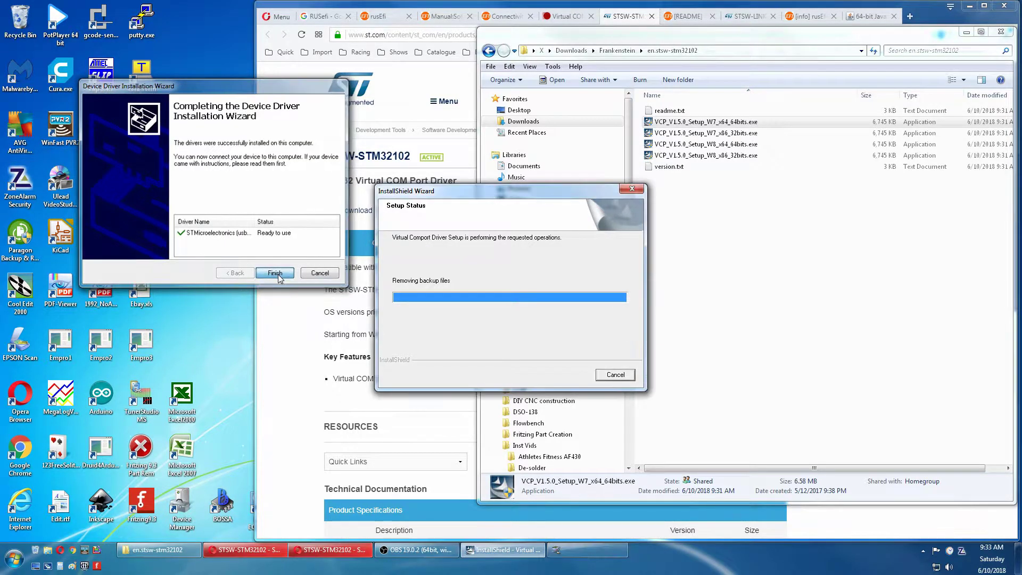
left_click(276, 274)
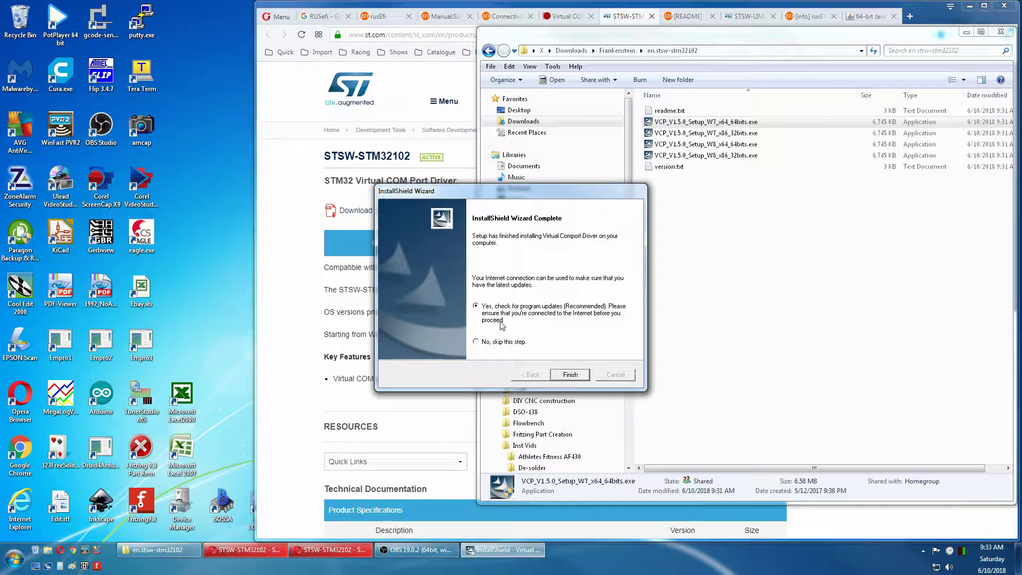
left_click(577, 375)
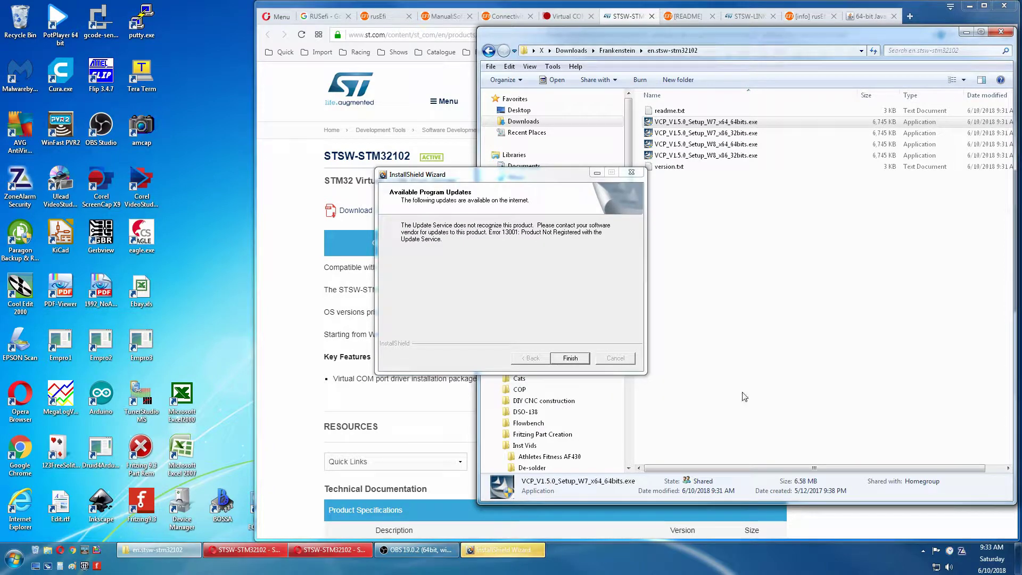
left_click(571, 358)
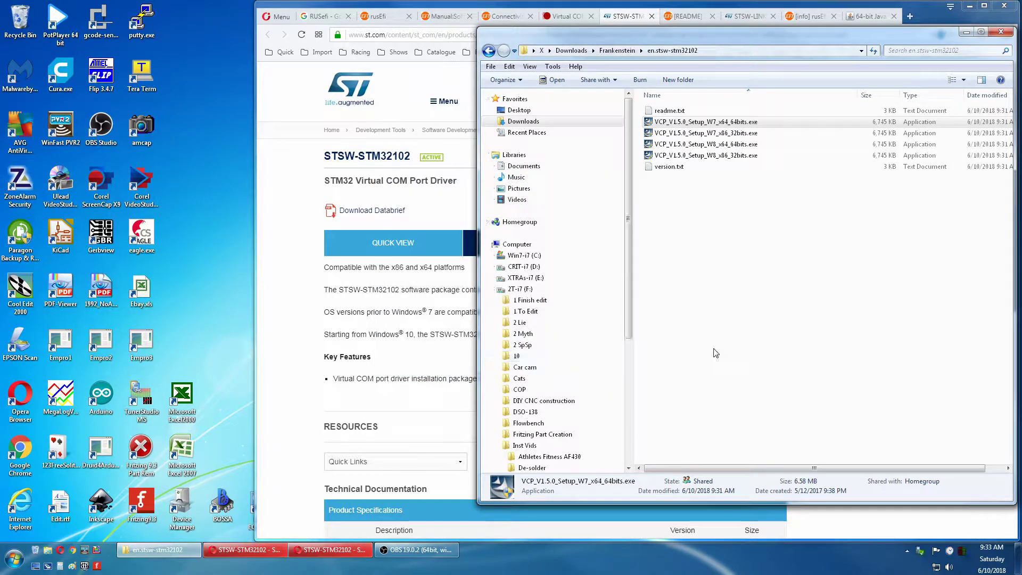
Step: Open Device Manager from the desktop icon to look for the Virtual COM Port (COM27)
double_click(182, 505)
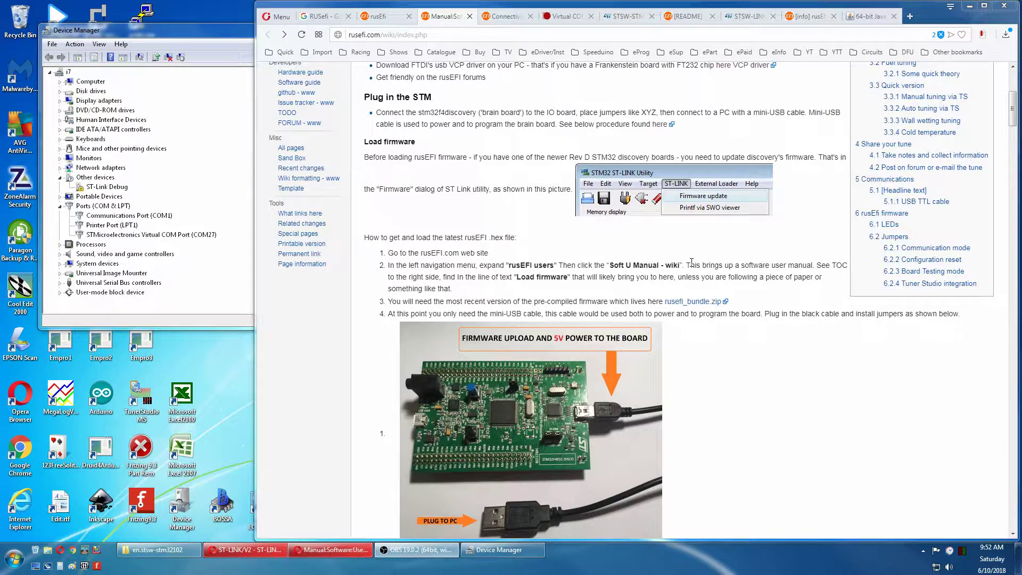
Step: From the rusEFI README forum thread, open the STSW-LINK004 ST-LINK utility page and request Get Software
left_click(687, 16)
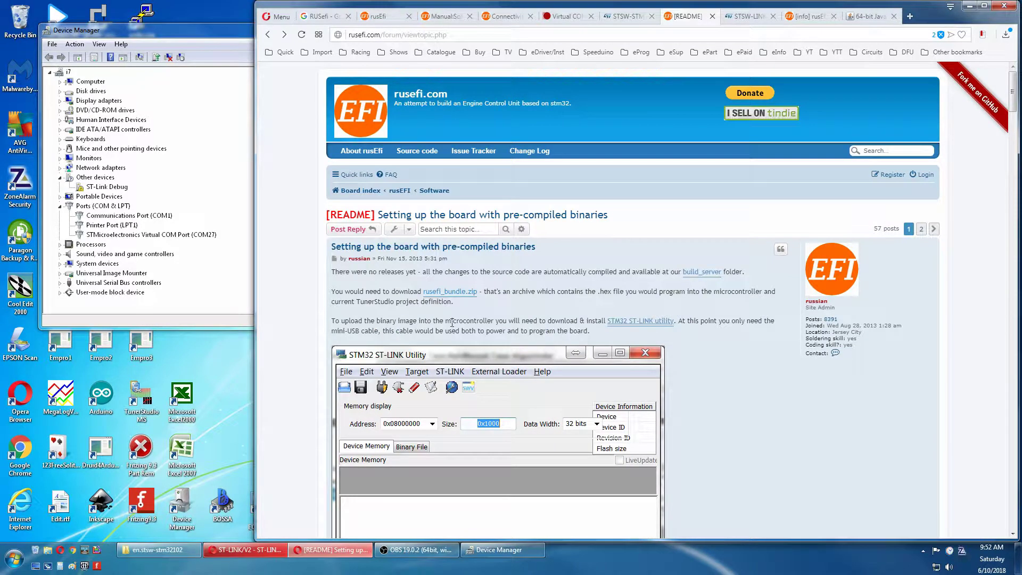
right_click(638, 322)
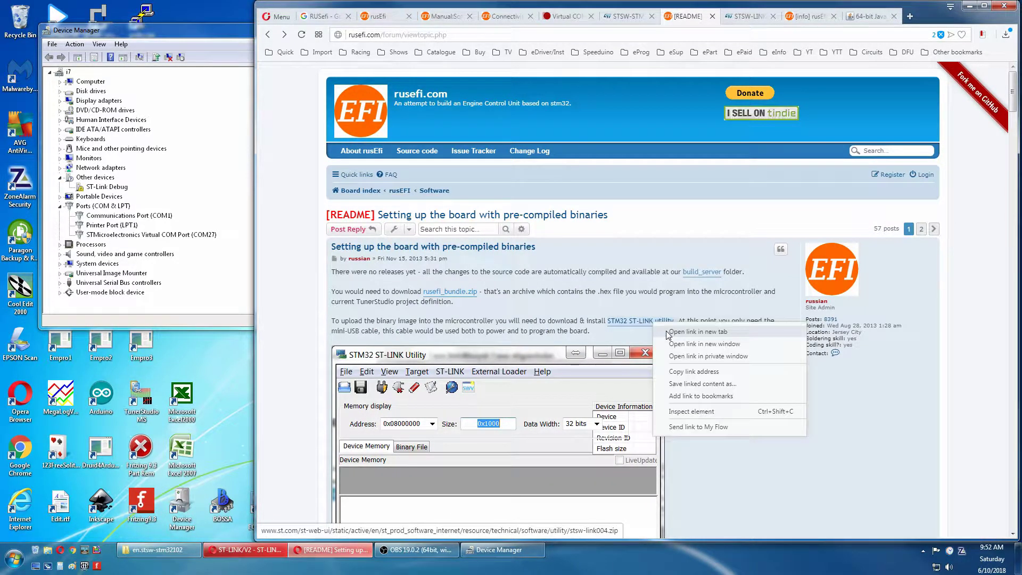
left_click(741, 21)
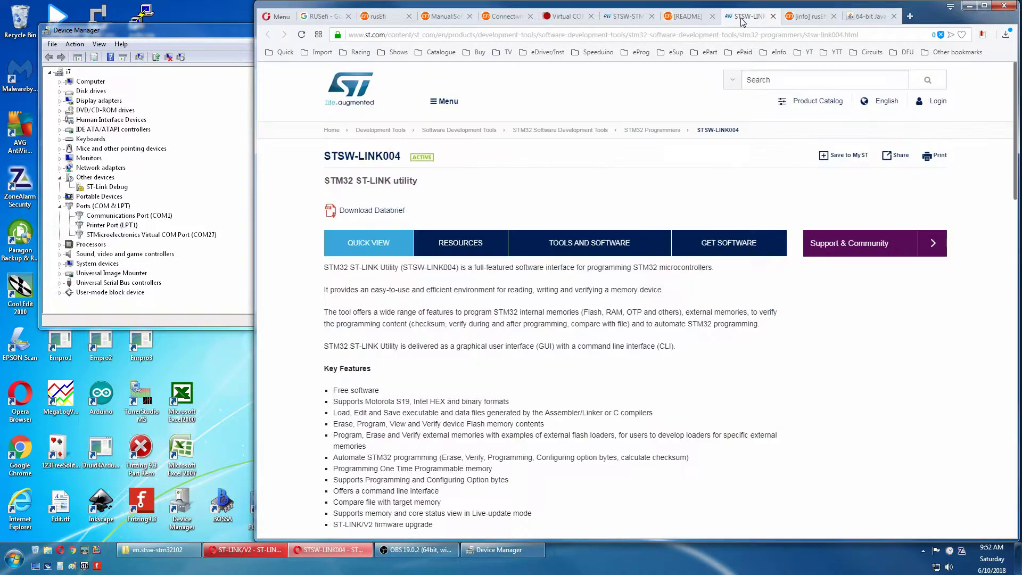
scroll(625, 218, "down", 15)
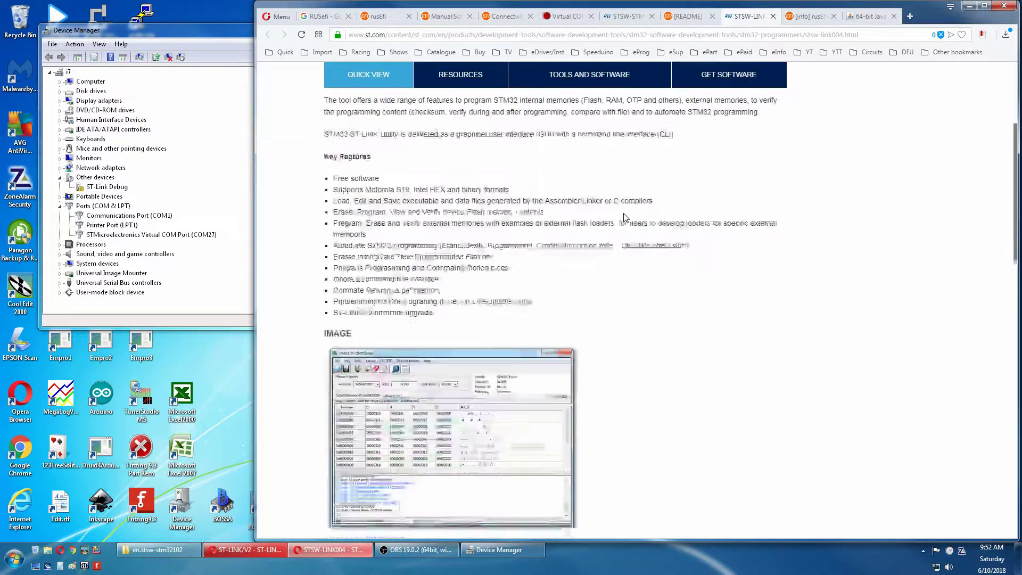
scroll(625, 218, "down", 7)
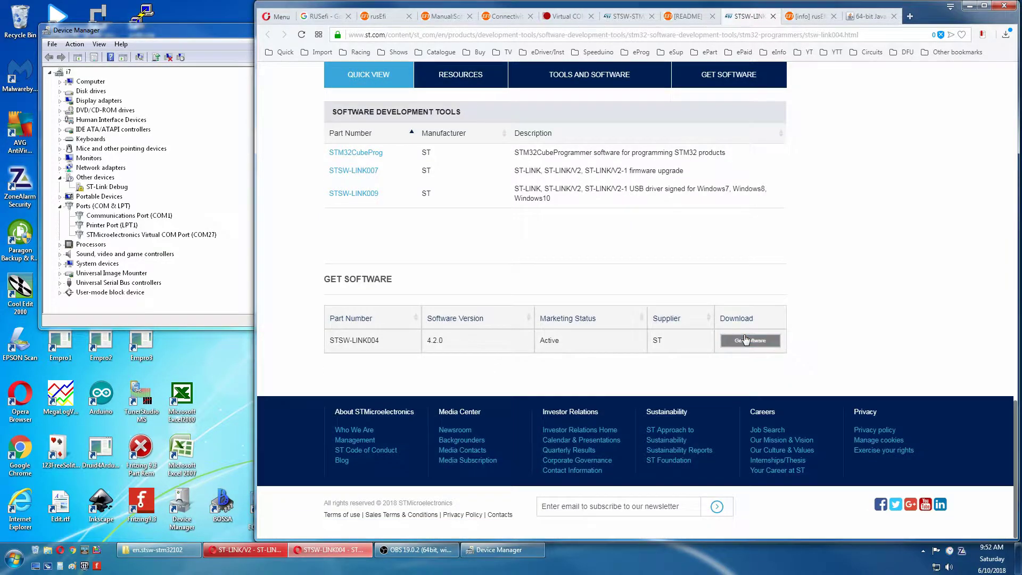
left_click(745, 340)
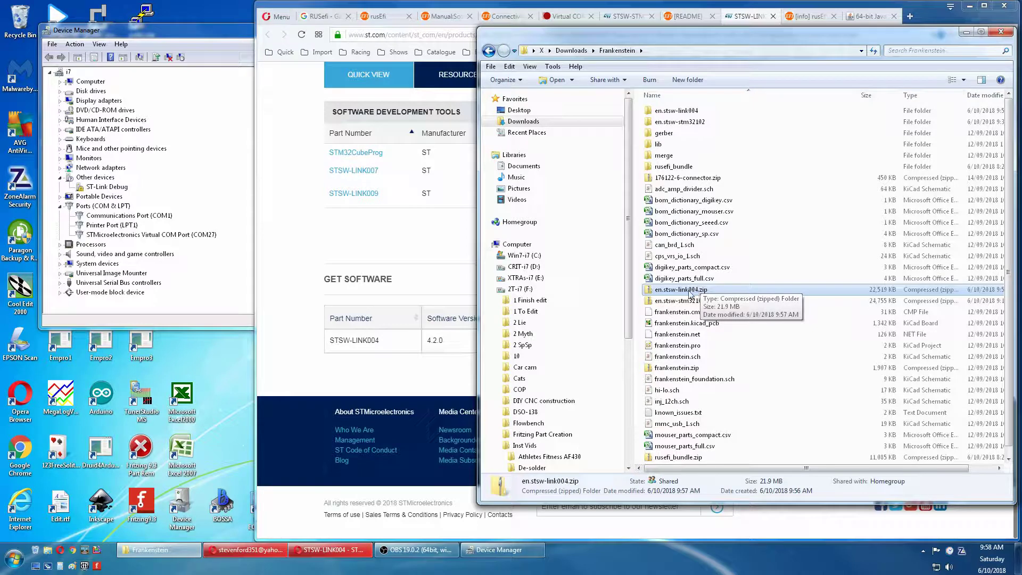
Step: Run setup.exe from en.stsw-link004, accept the licence and install to the default folder
double_click(683, 113)
double_click(683, 112)
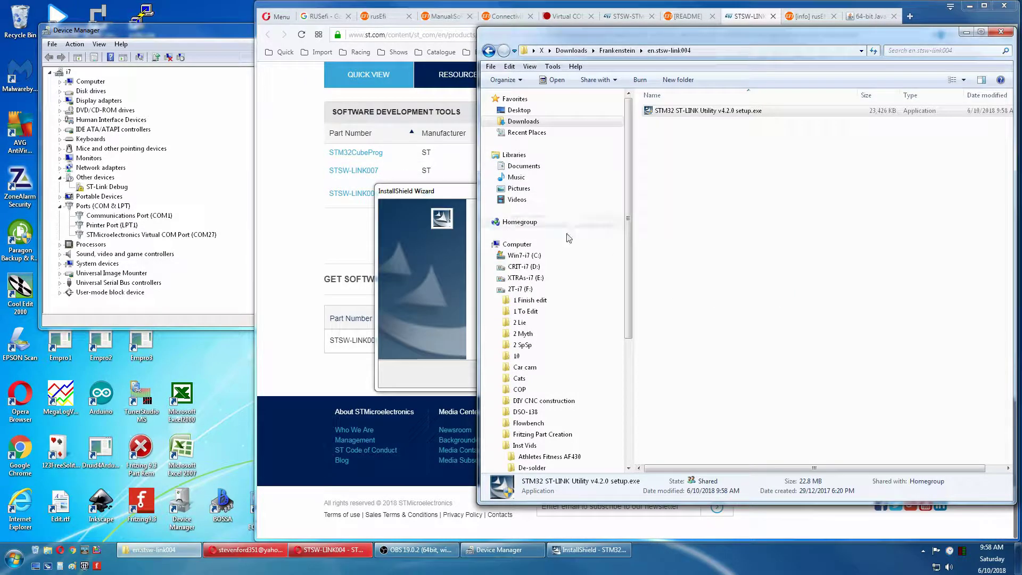
left_click(445, 194)
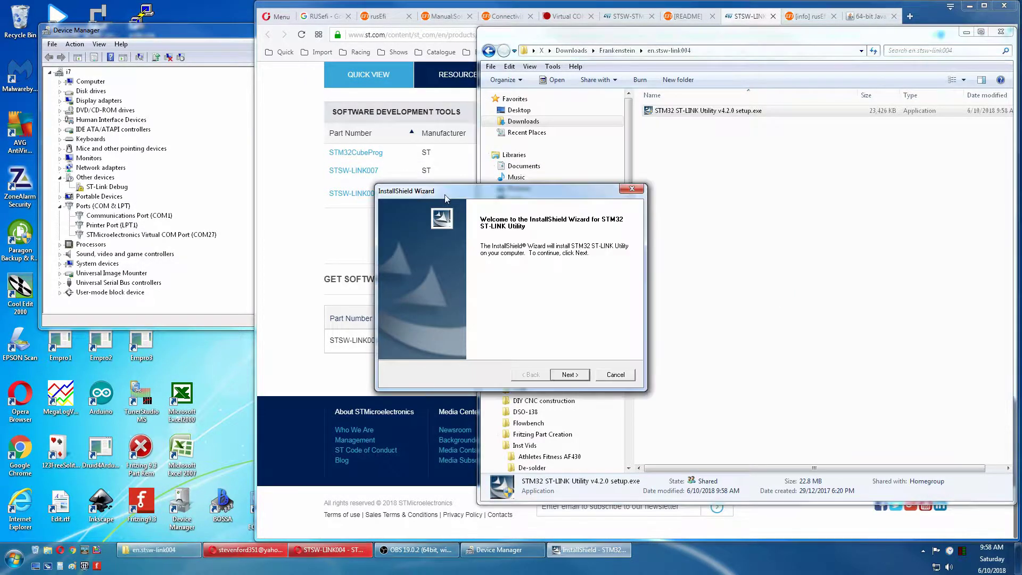
left_click(569, 375)
left_click(569, 374)
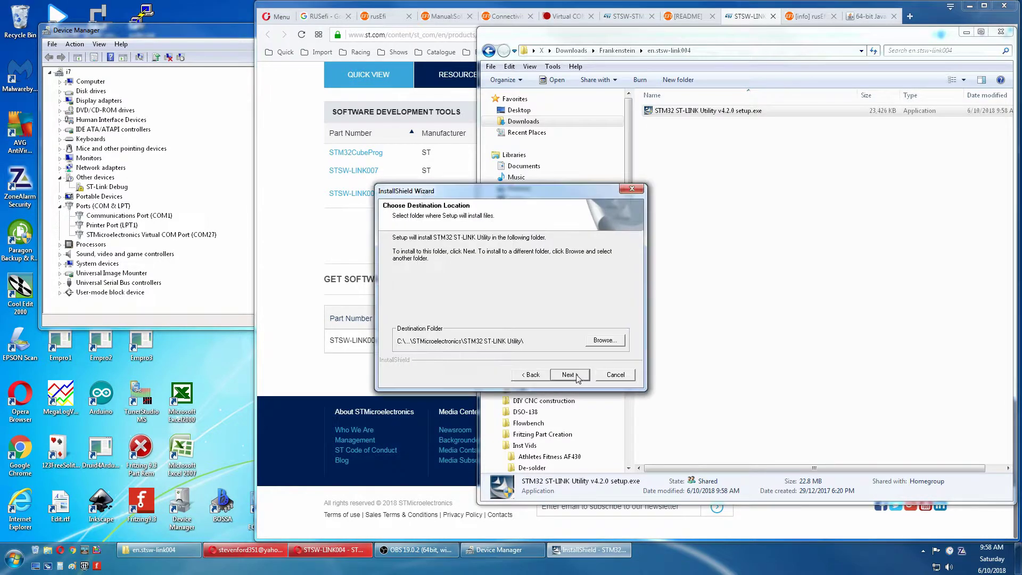
left_click(577, 376)
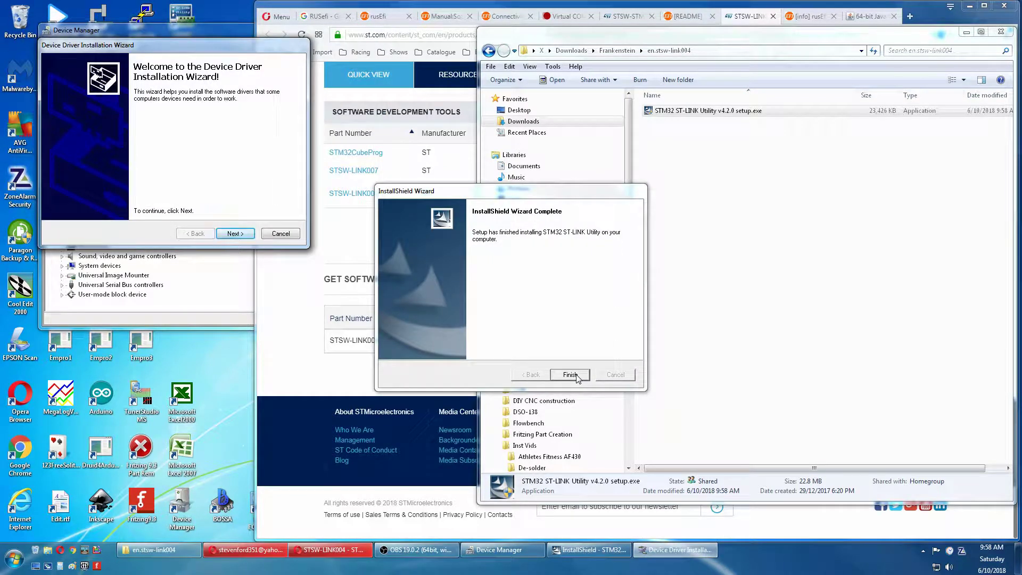
Step: Close the ST-LINK installer, then allow both the STMicroelectronics USB and COM port drivers to install
left_click(576, 375)
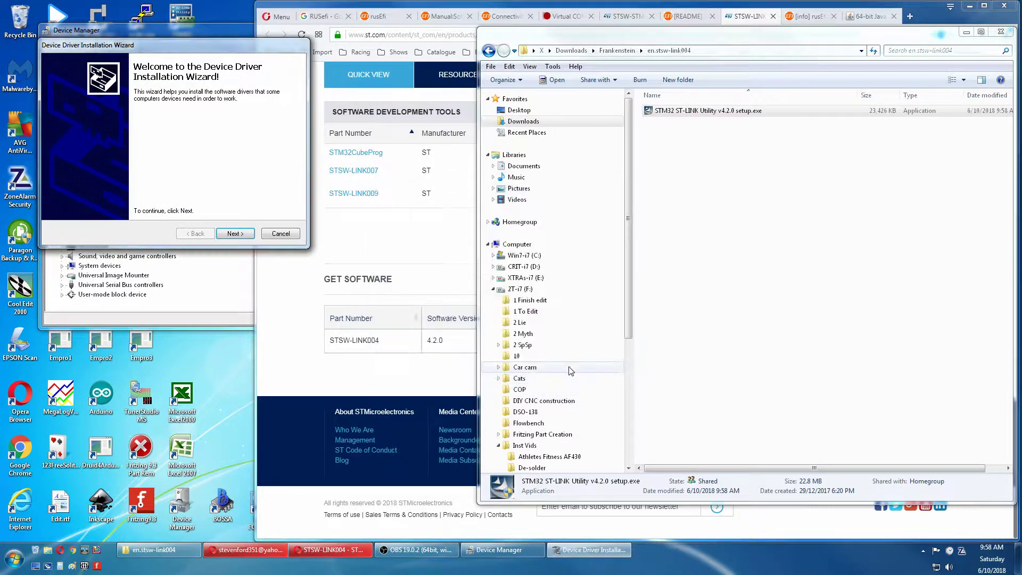
left_click(244, 234)
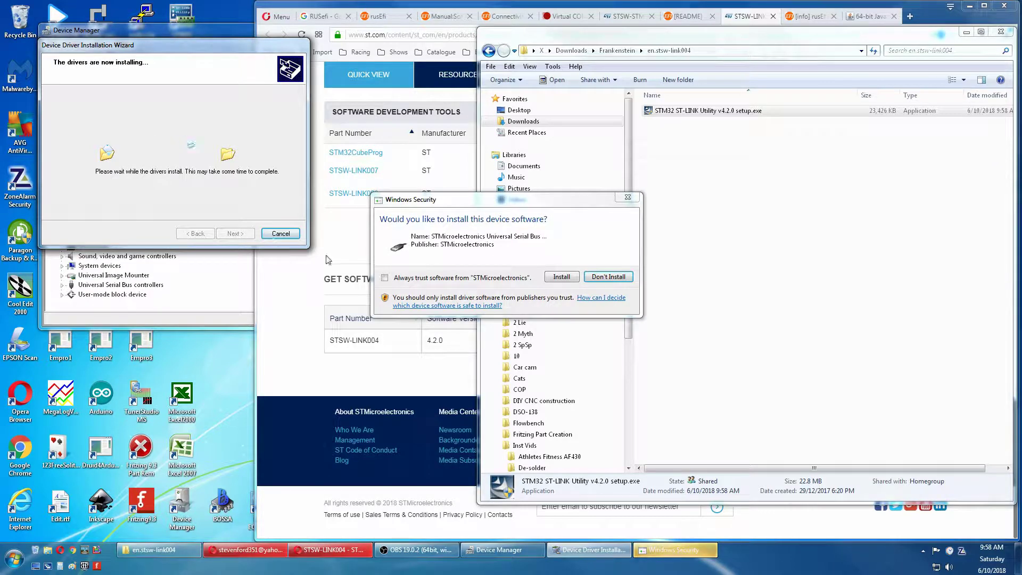
left_click(562, 275)
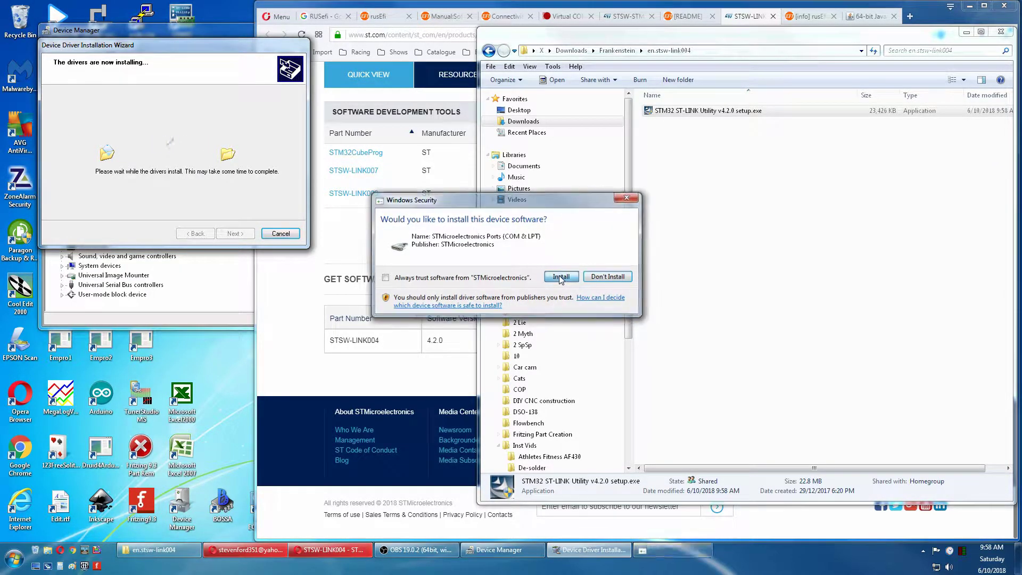
left_click(560, 277)
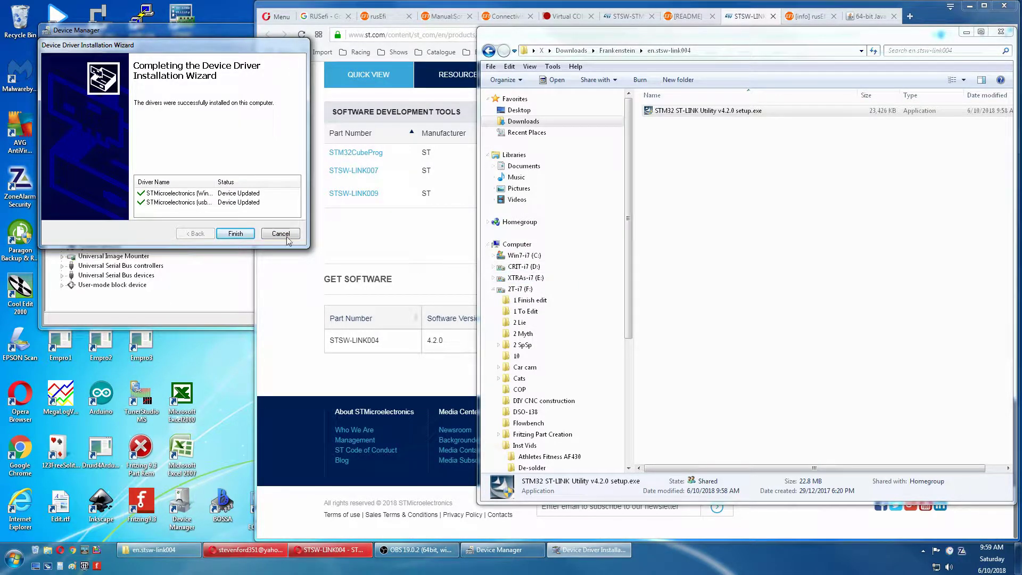
left_click(244, 234)
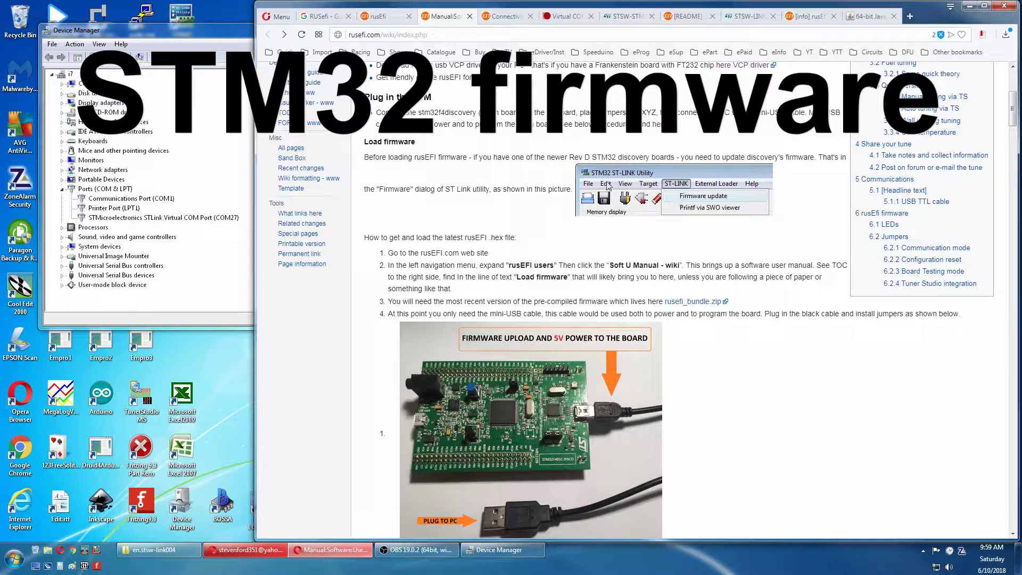
Step: Launch STM32 ST-LINK Utility from the Start menu's stmicroelectronics > STM32 ST-LINK Utility folder
left_click(16, 561)
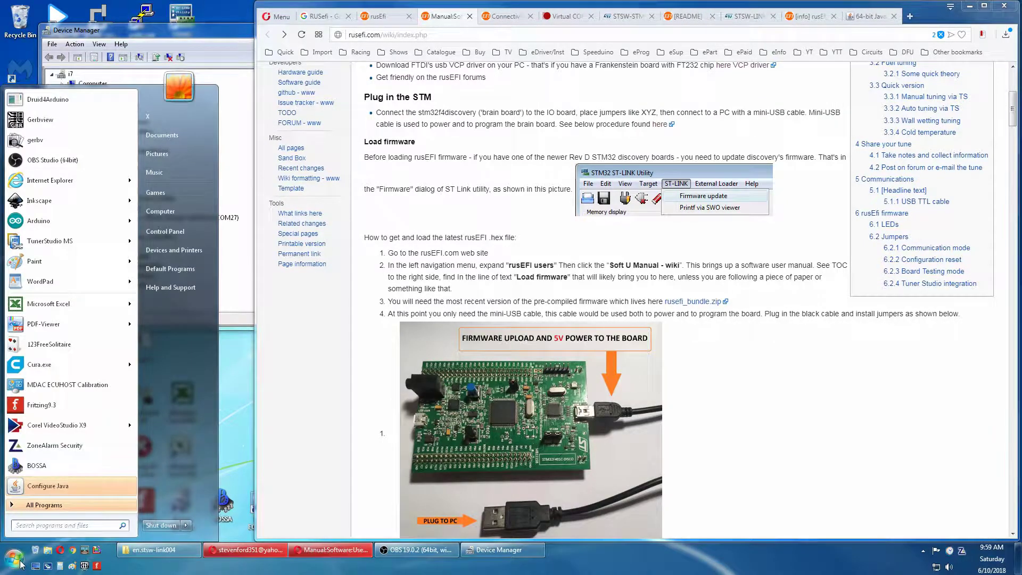
left_click(53, 506)
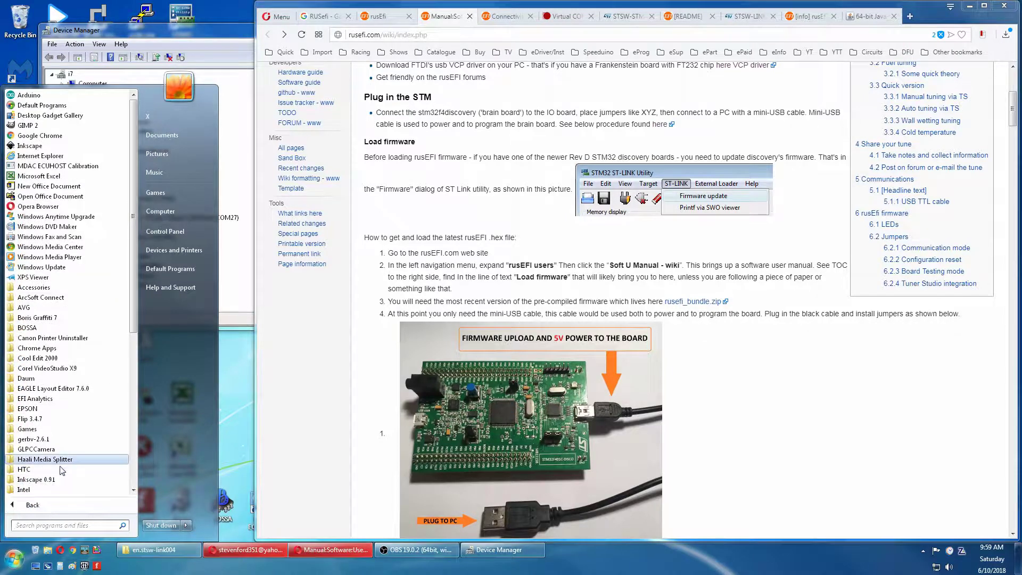
scroll(63, 469, "down", 5)
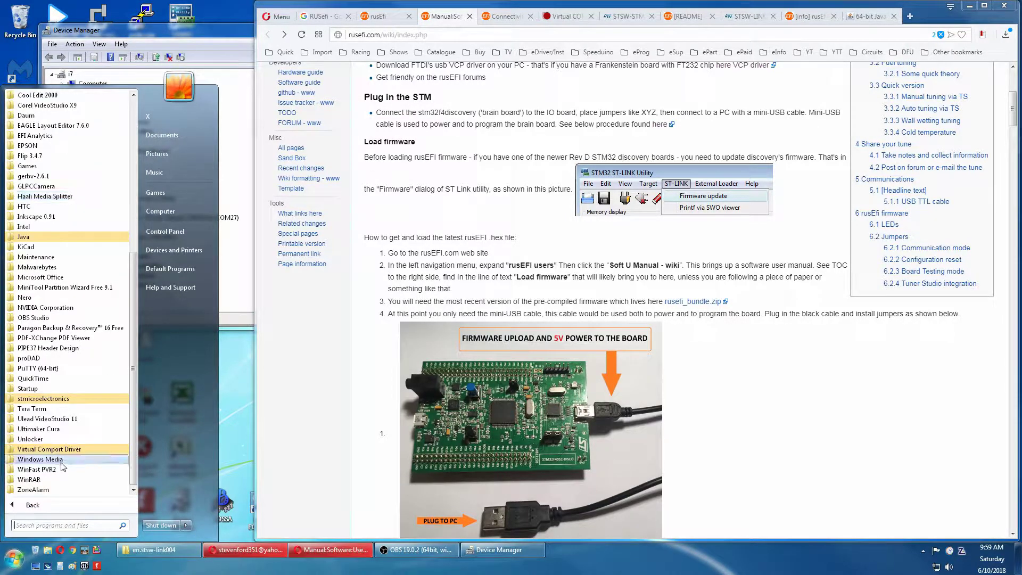
left_click(58, 399)
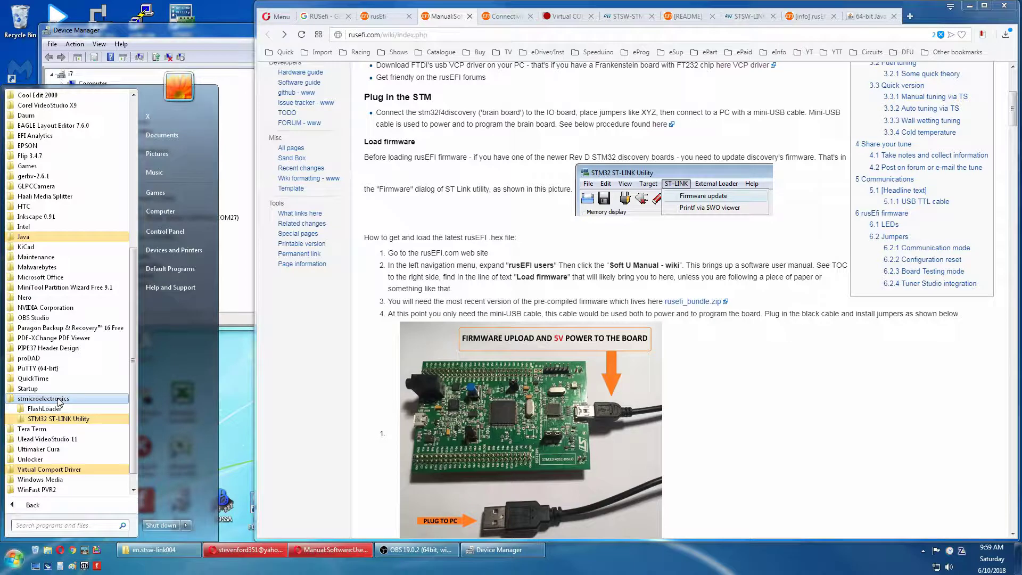
left_click(53, 419)
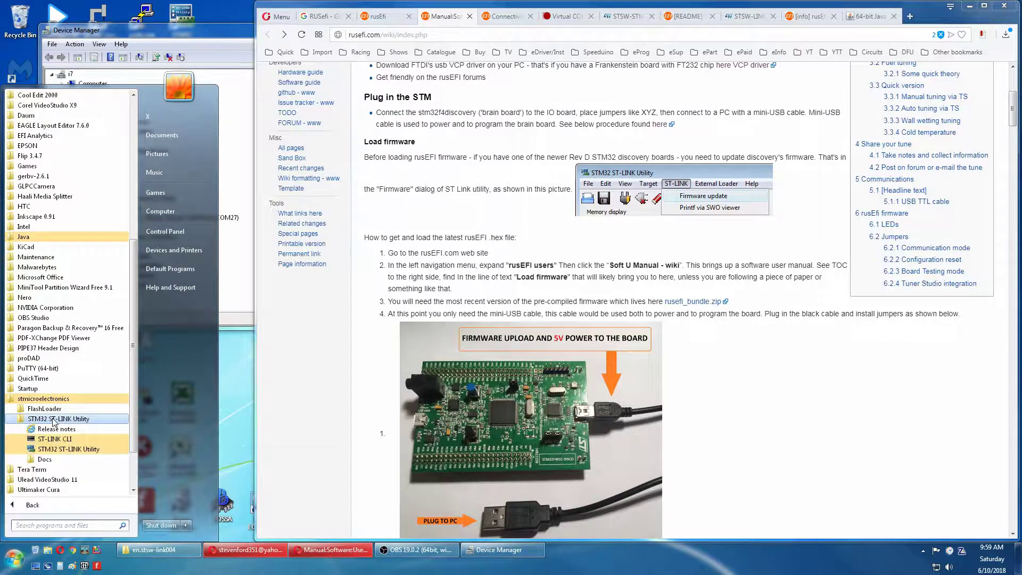
left_click(52, 450)
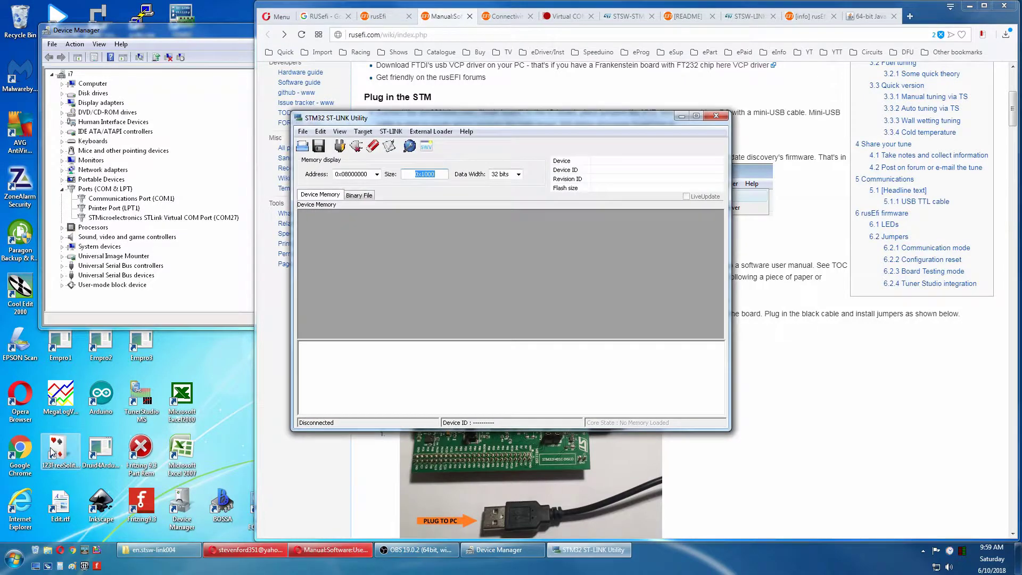
Step: Connect to the Discovery board's ST-Link, upgrade it to V2.J29.M18, and close AutoPlay and the upgrade dialog
left_click_drag(506, 119, 660, 232)
left_click(543, 244)
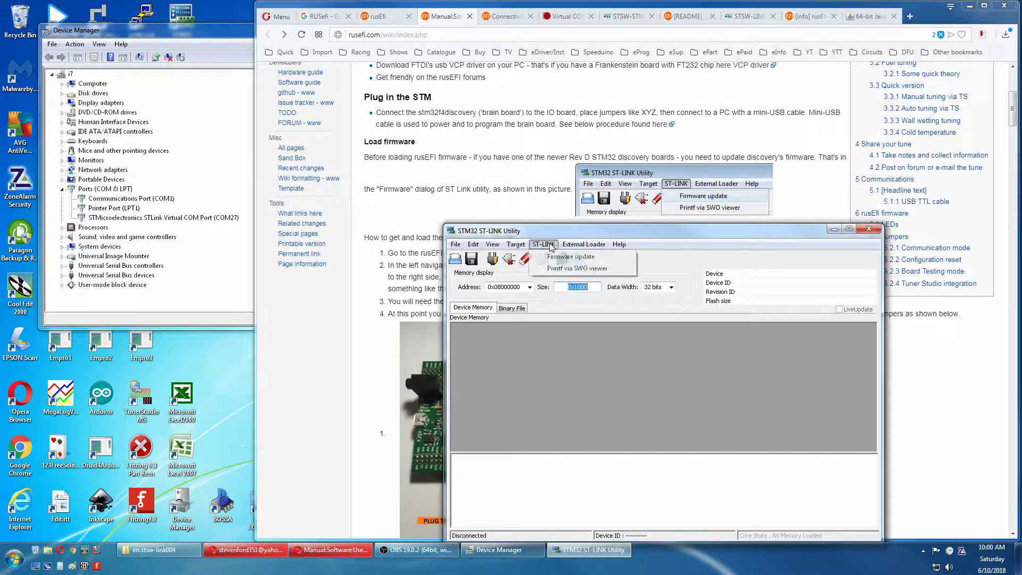
left_click(551, 258)
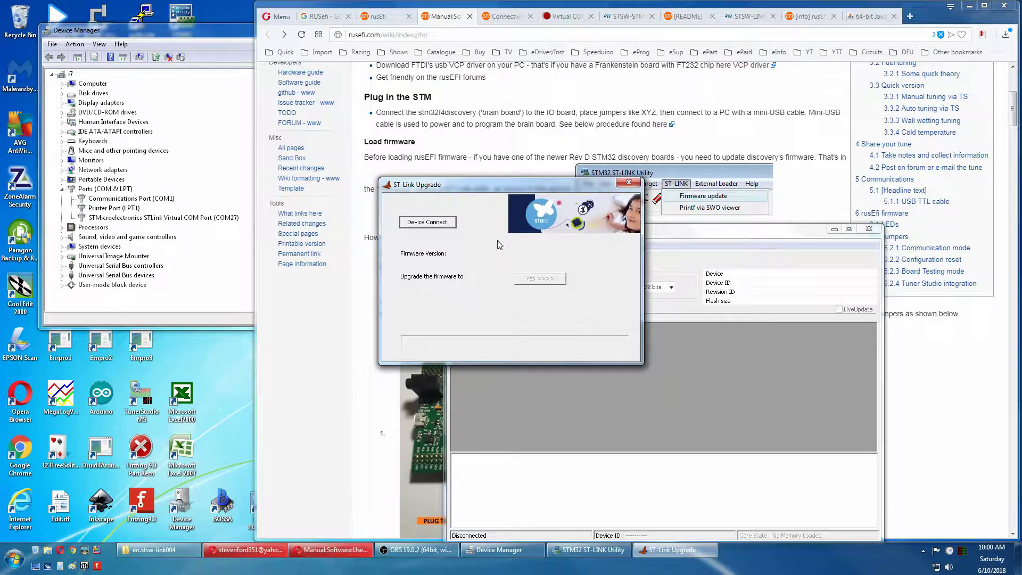
left_click(437, 224)
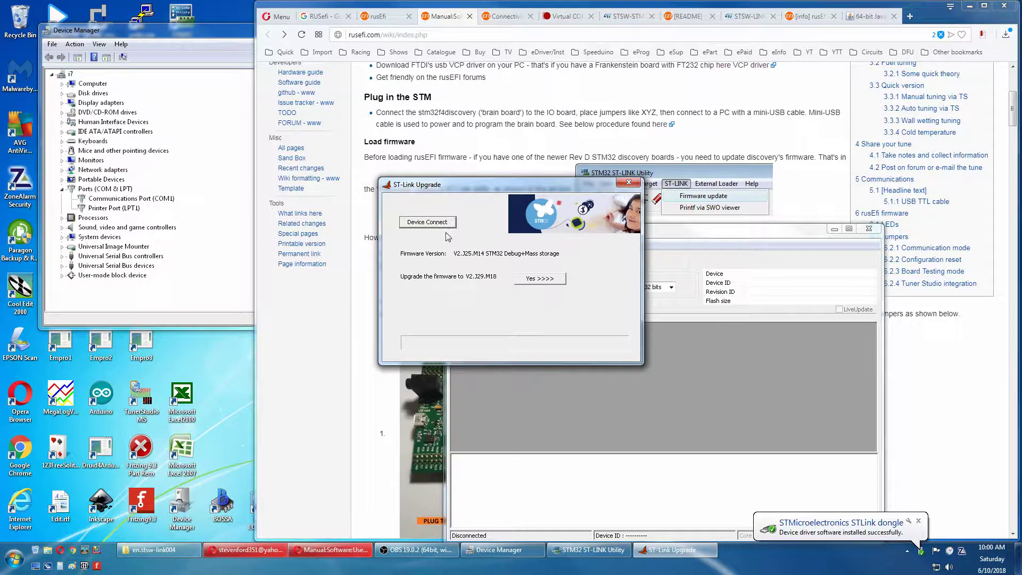
left_click(533, 282)
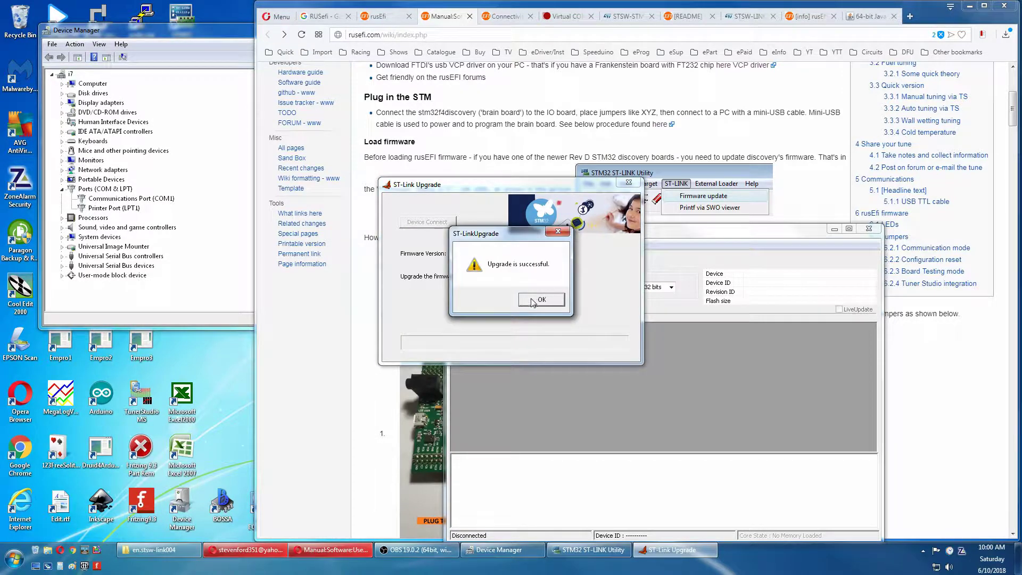
left_click(532, 301)
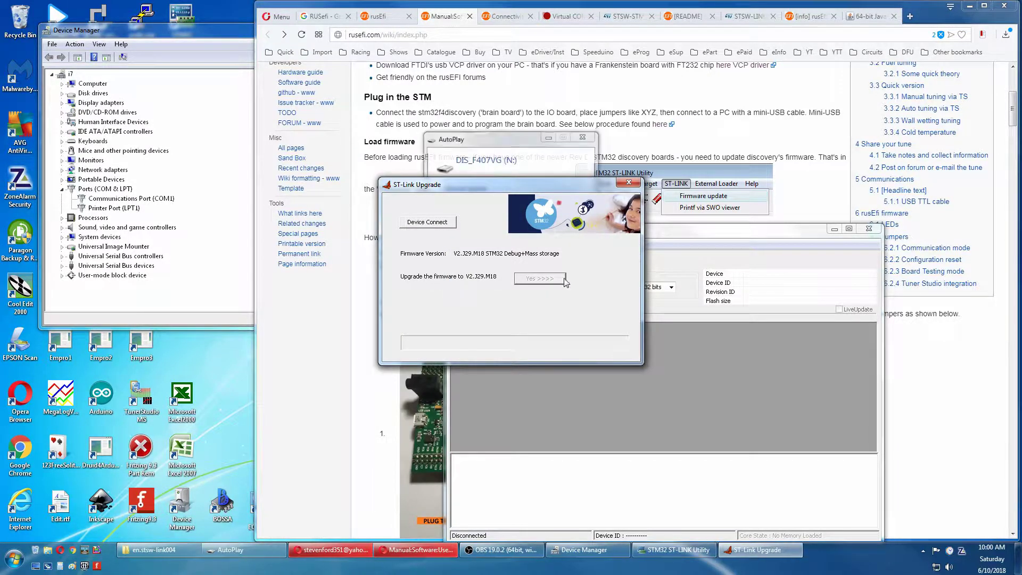
left_click(583, 136)
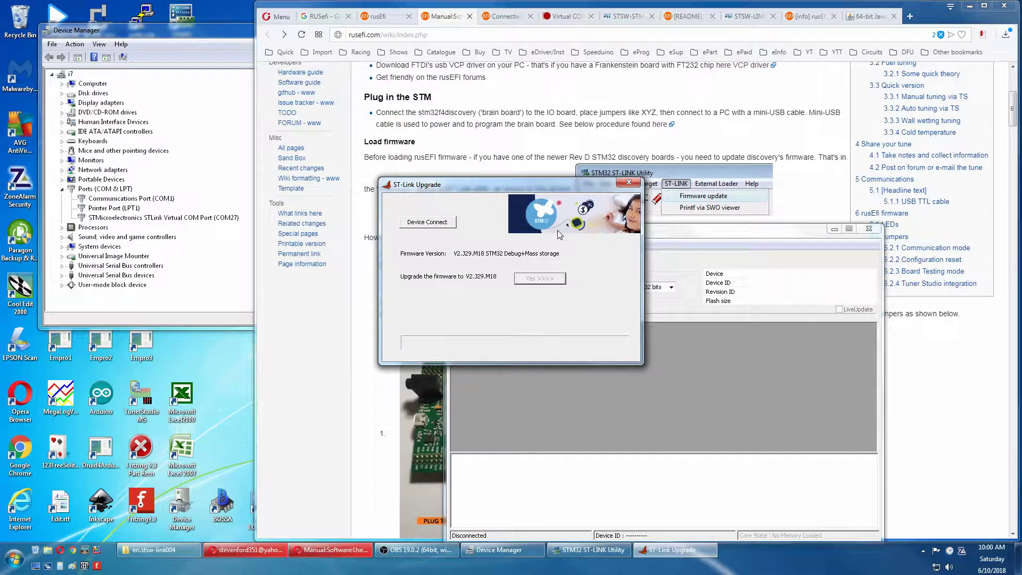
left_click(628, 182)
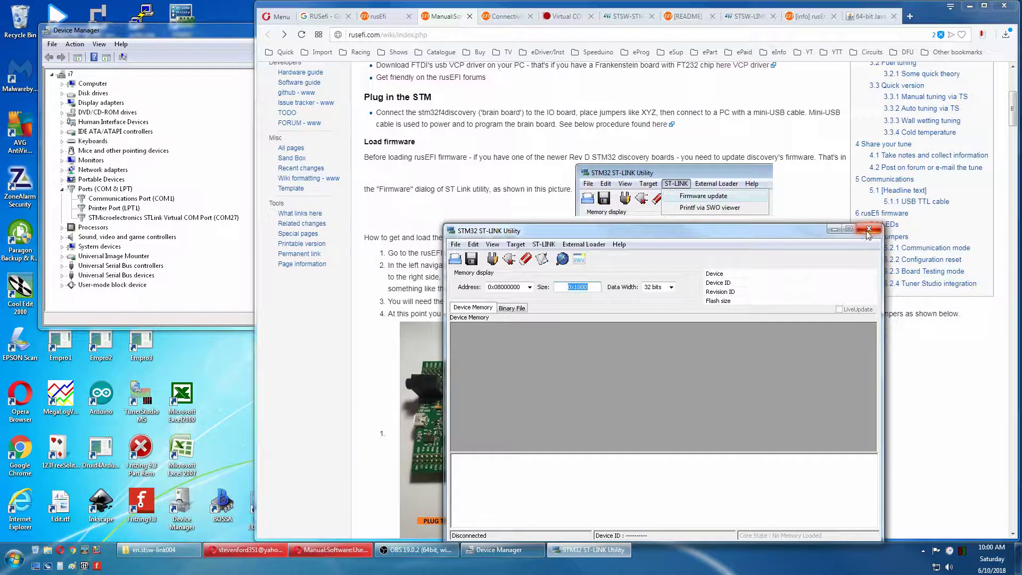
Step: Close ST-LINK Utility and scroll the page down toward the ST-LINK Utility upload step
left_click(868, 231)
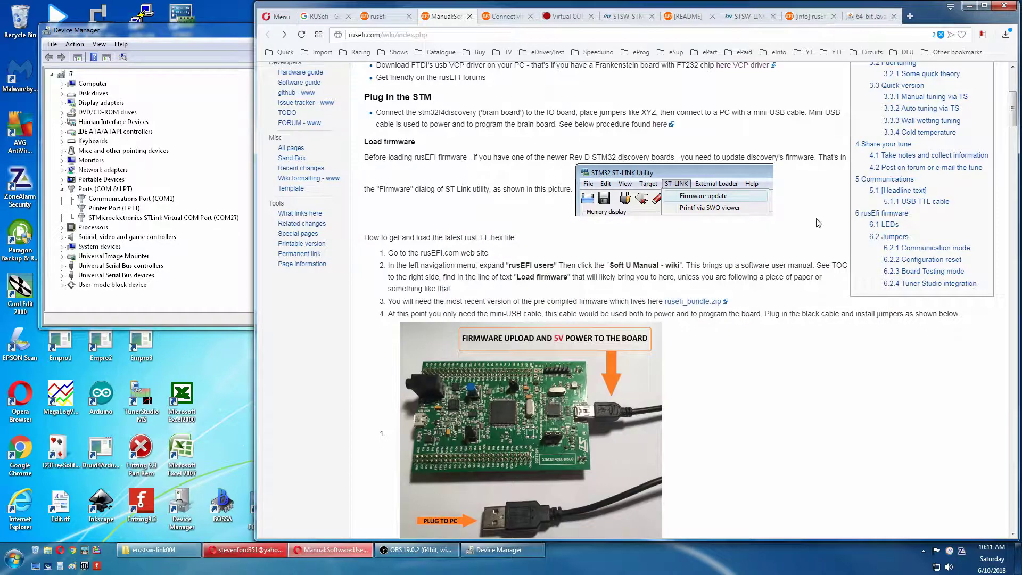
scroll(818, 223, "down", 3)
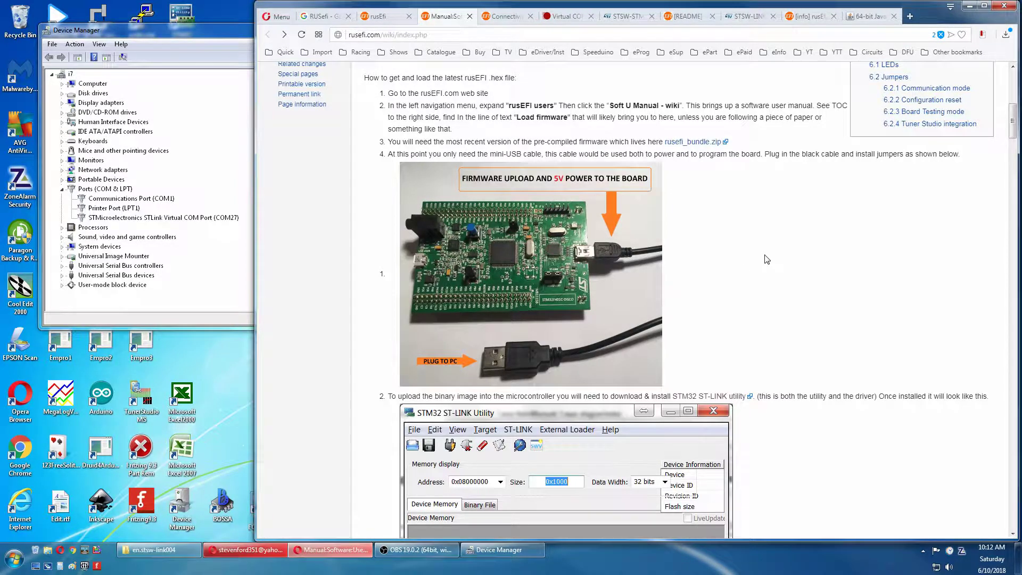
scroll(766, 259, "down", 5)
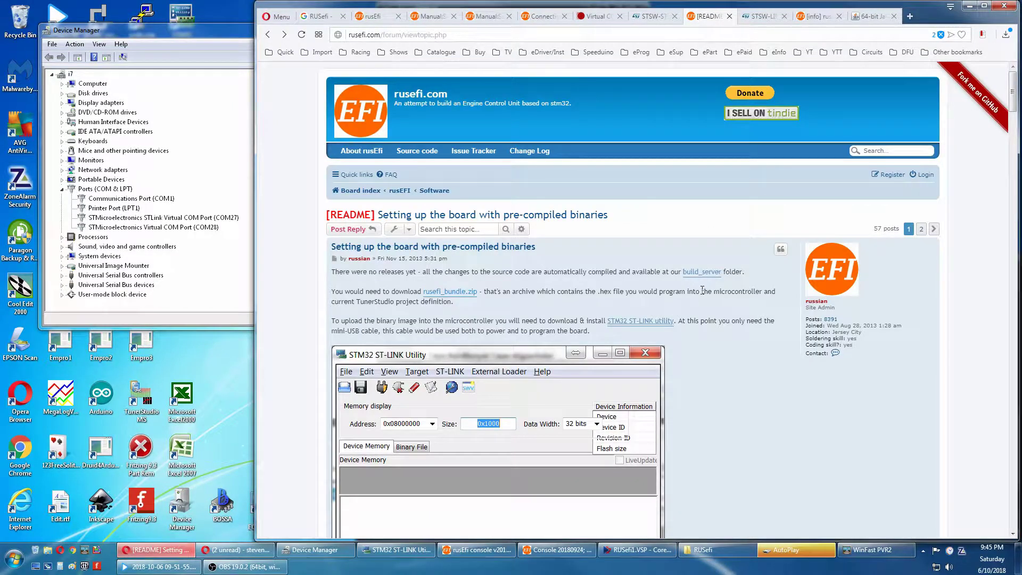
Step: Scroll the forum README down to the ST-LINK Utility screenshot and Download dialog
scroll(724, 348, "down", 3)
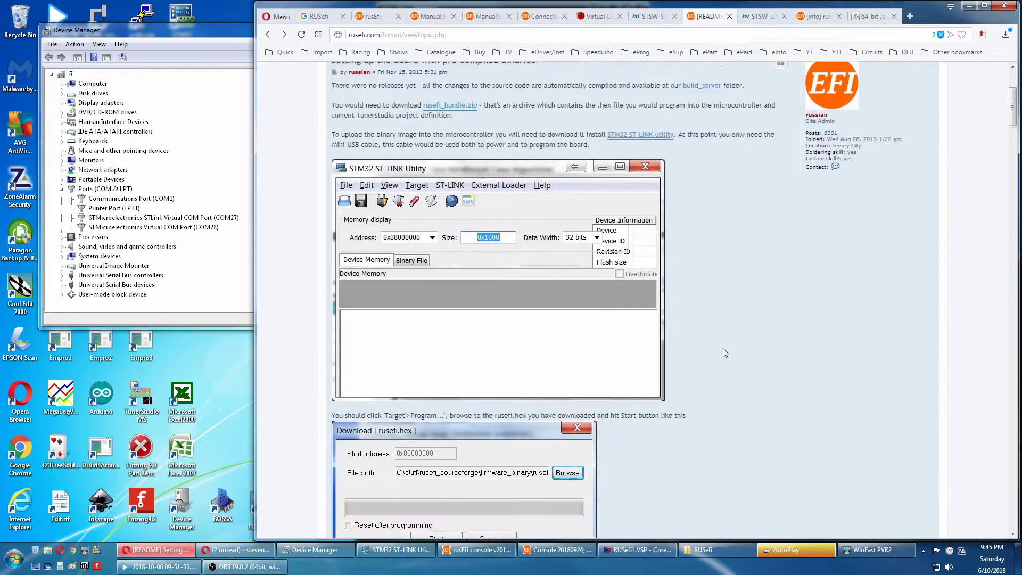
scroll(722, 352, "down", 1)
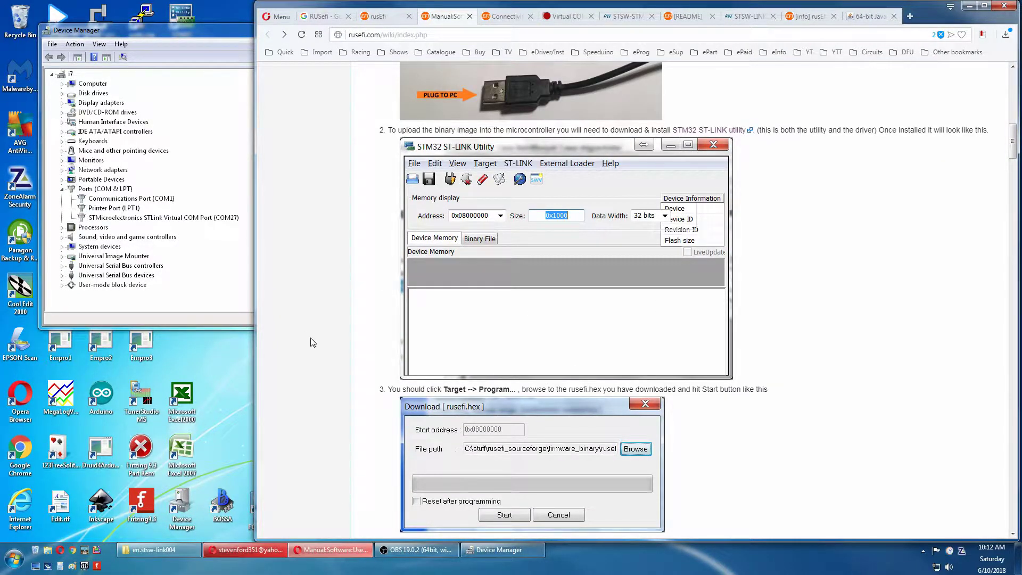
Step: Start STM32 ST-LINK Utility again from the Start menu's stmicroelectronics folder
left_click(14, 557)
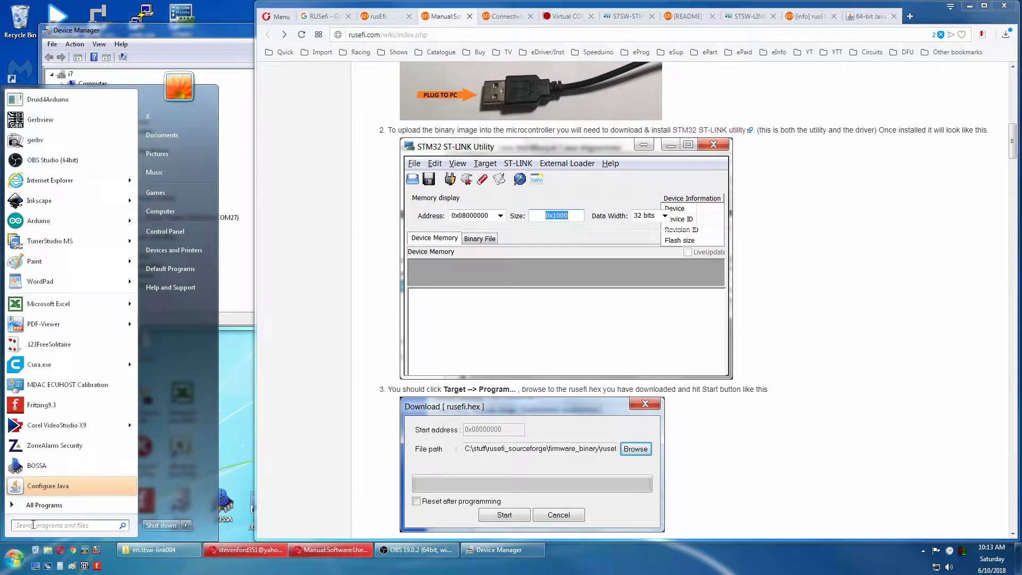
left_click(45, 504)
left_click(46, 399)
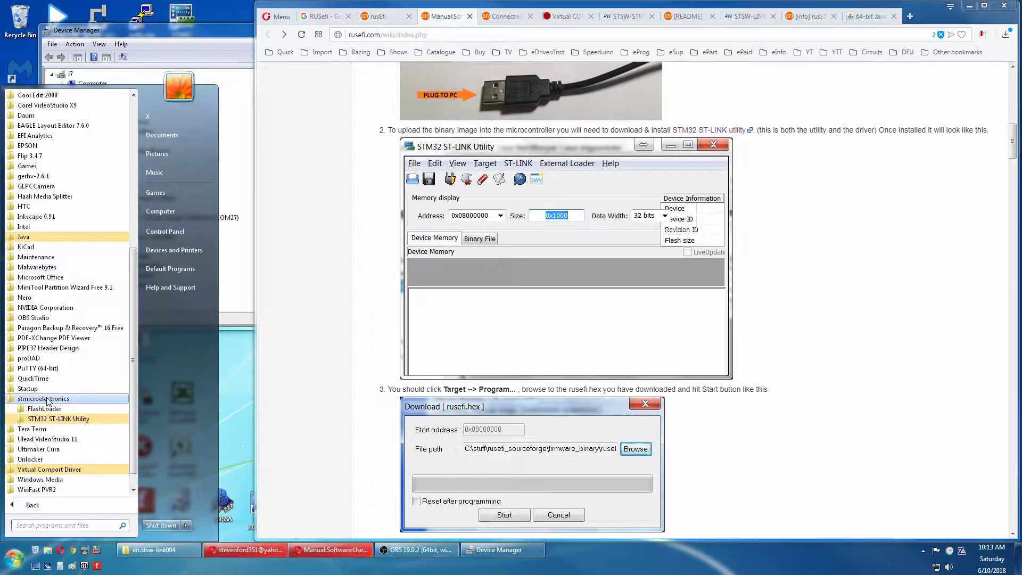
left_click(47, 419)
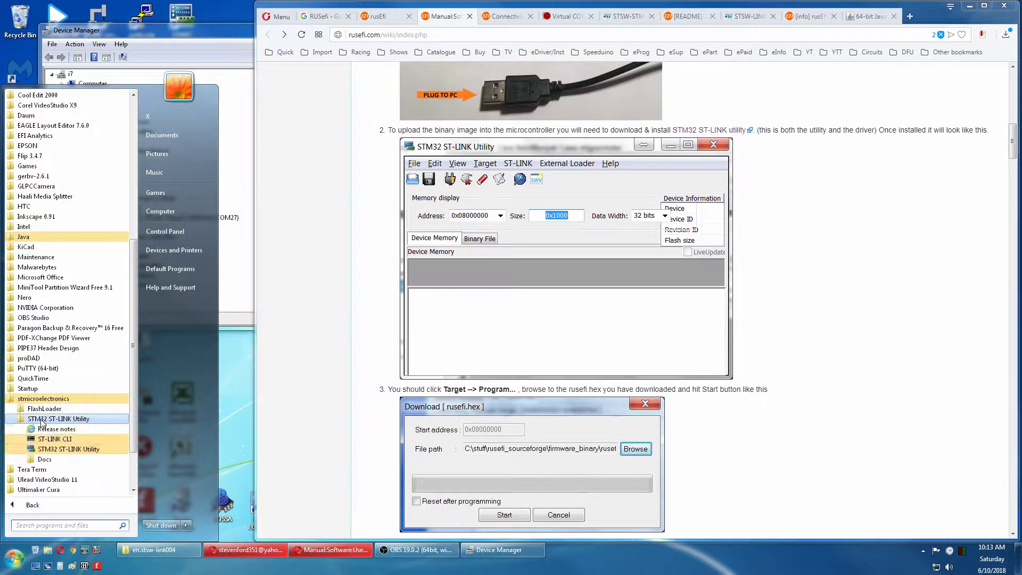
left_click(46, 450)
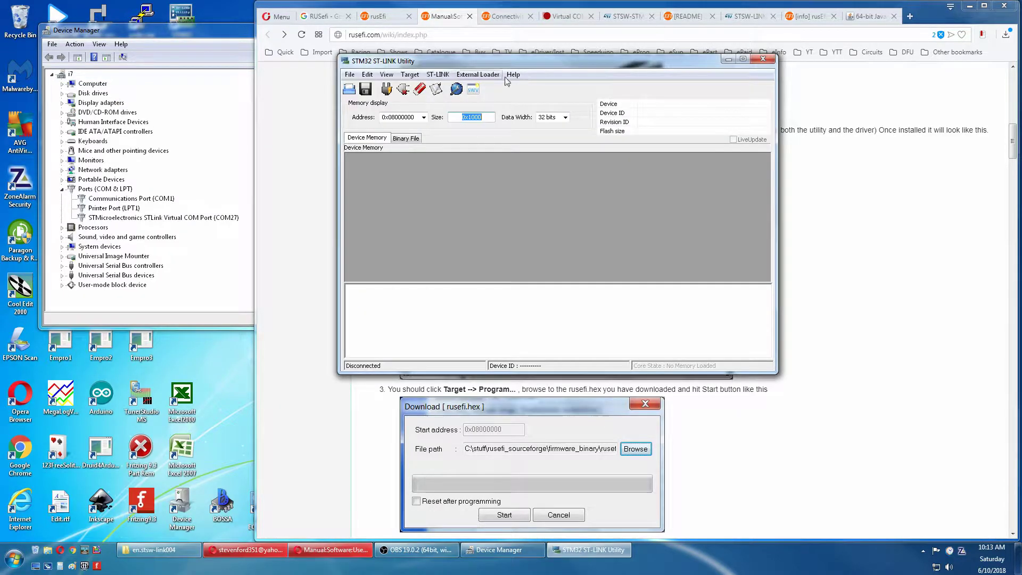
Step: Choose Target > Program and open rusefi_release.hex from Downloads\Frankenstein\rusefi_bundle\snapshot_20180929_2303_rusefi
left_click(409, 74)
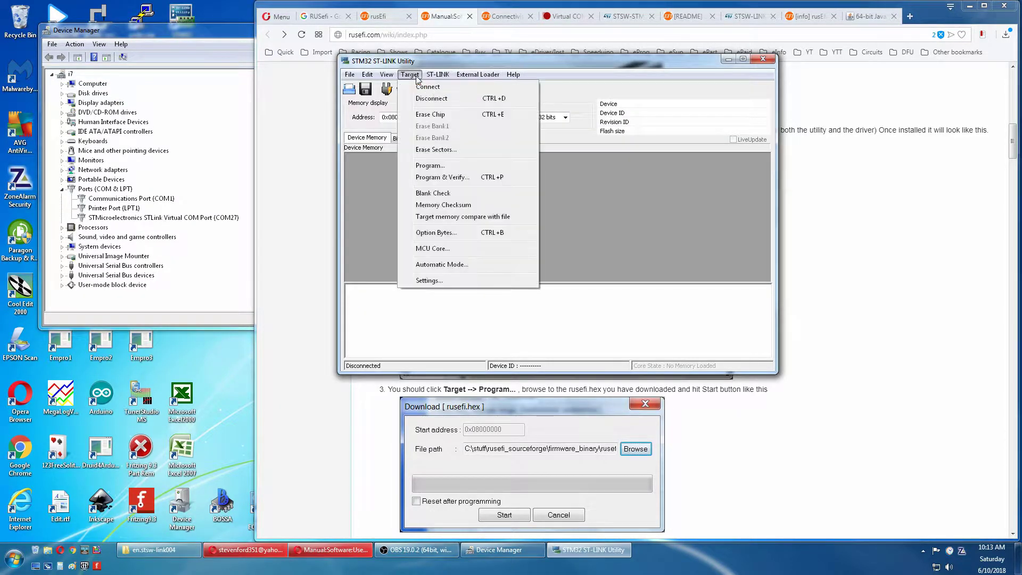
left_click(429, 166)
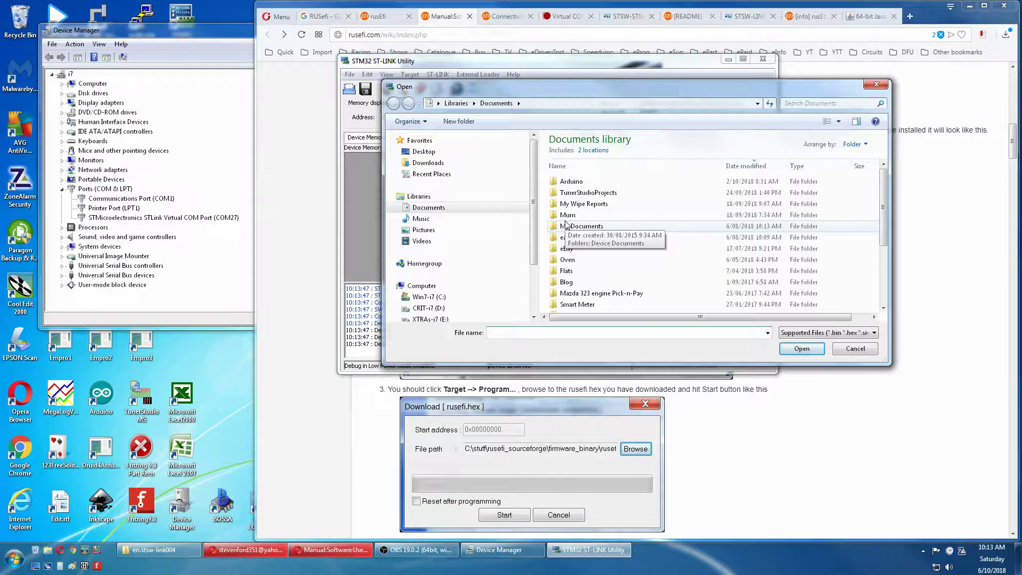
left_click(428, 163)
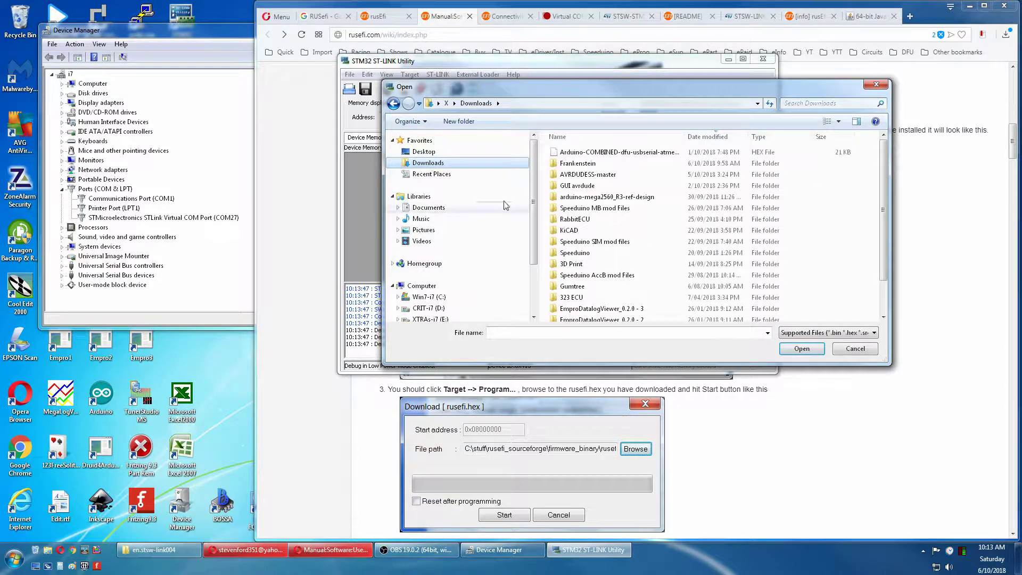
double_click(581, 165)
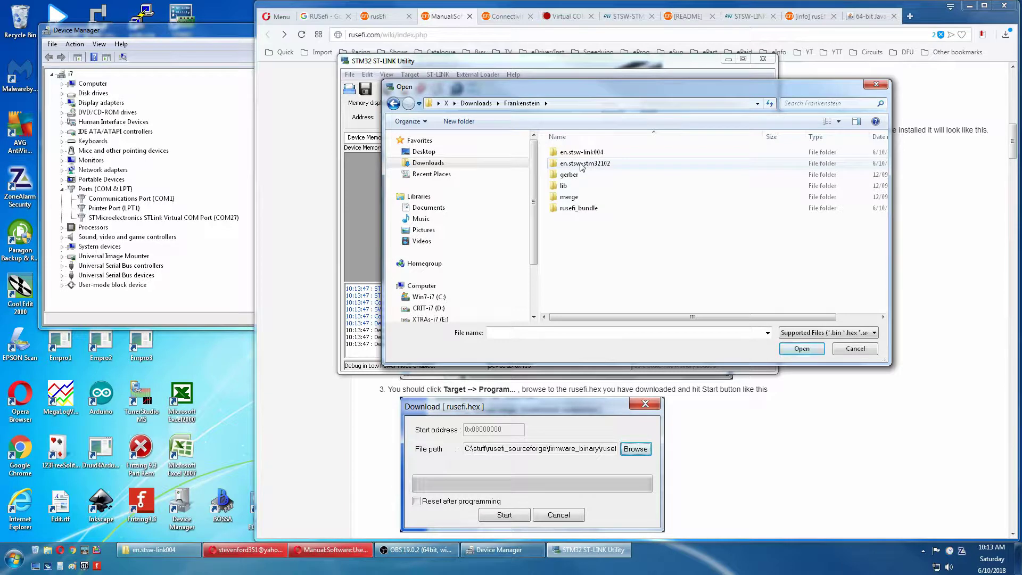
double_click(577, 208)
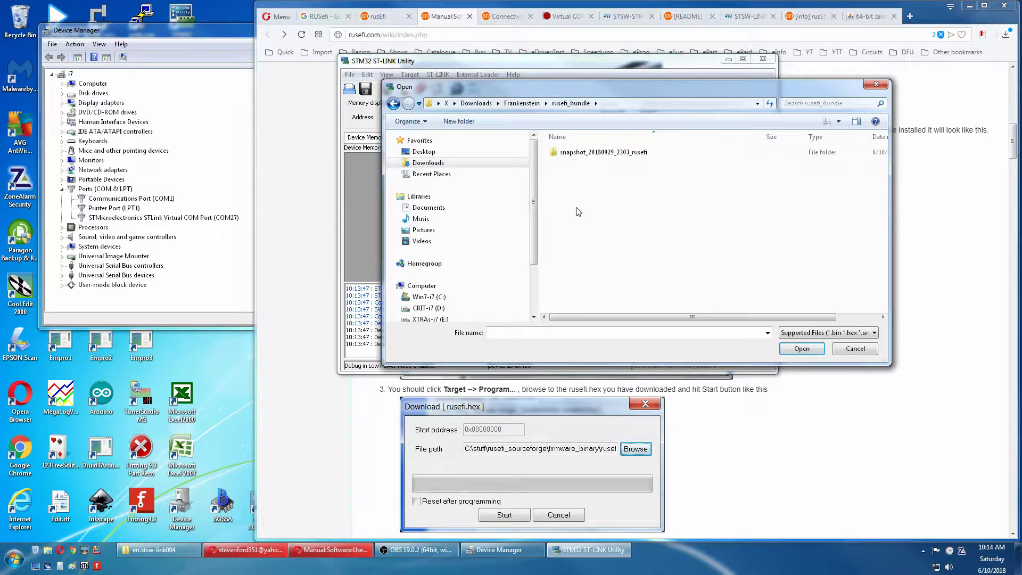
double_click(593, 154)
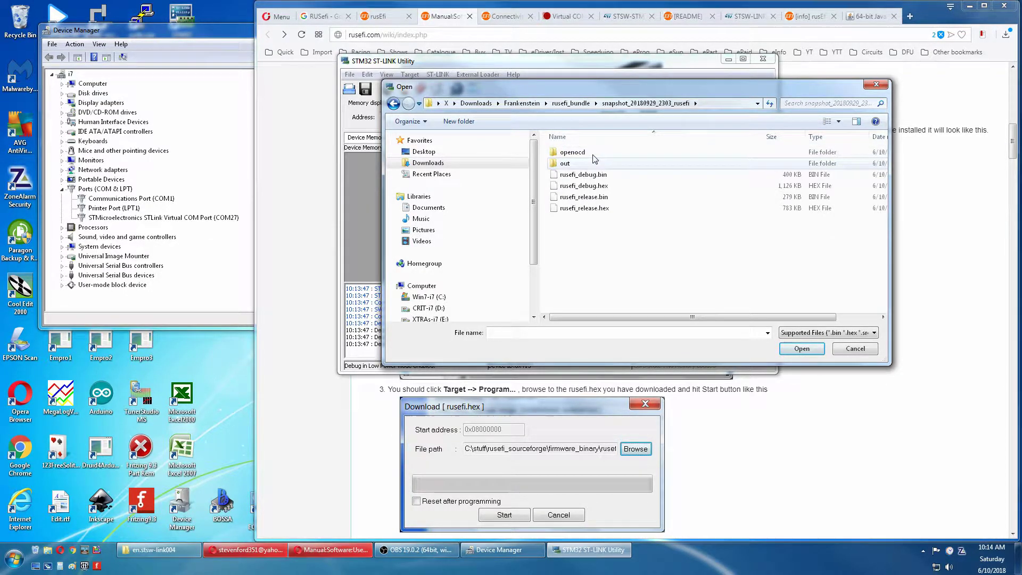
left_click(594, 209)
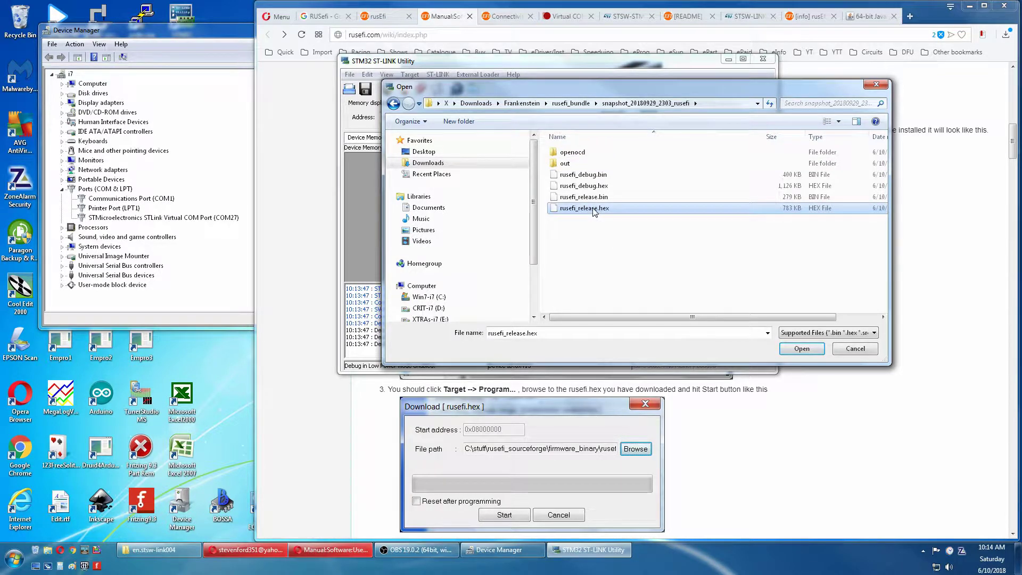
left_click(802, 349)
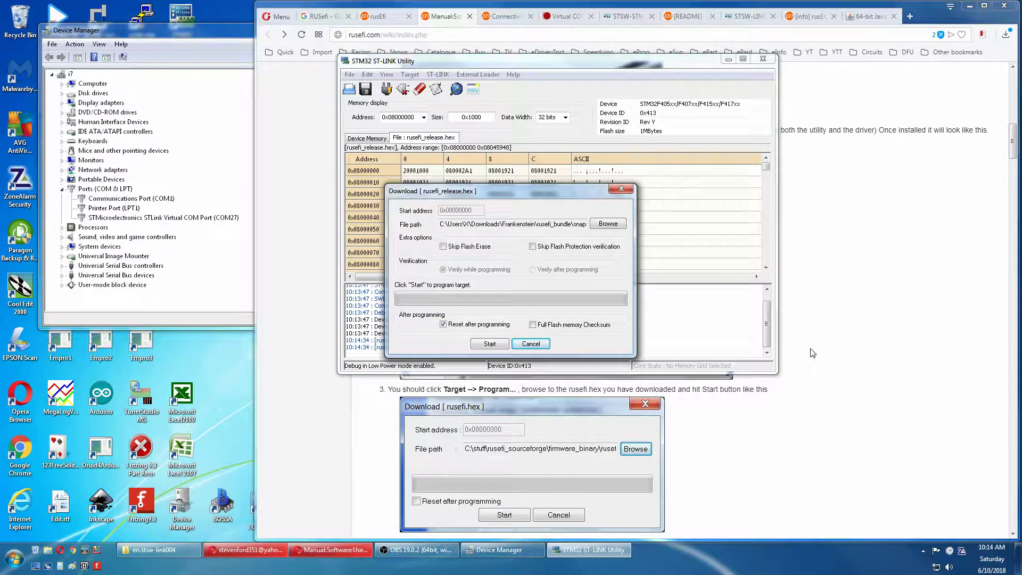
Step: Start programming rusefi_release.hex with Reset after programming left checked
scroll(813, 354, "down", 1)
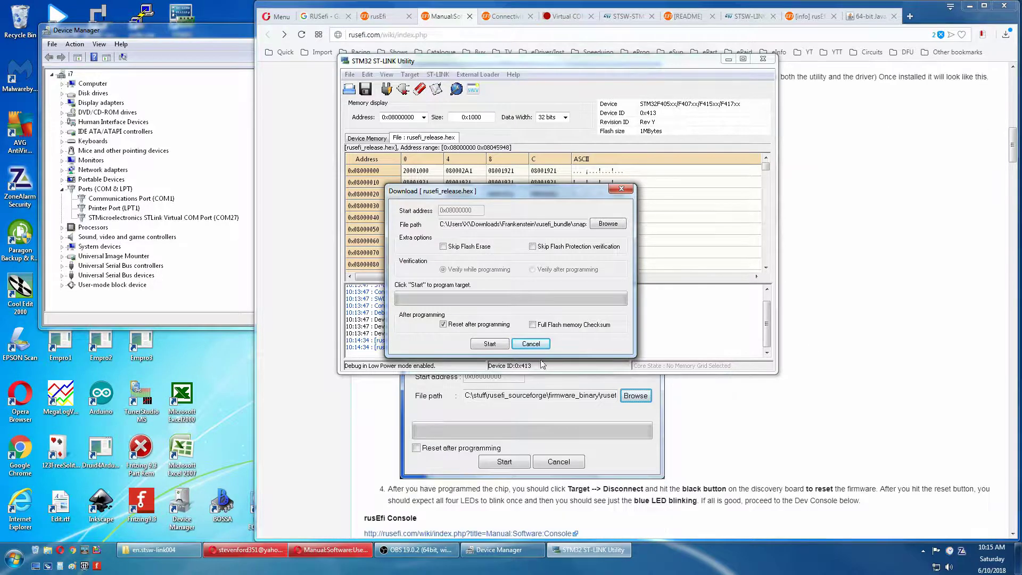
left_click(490, 344)
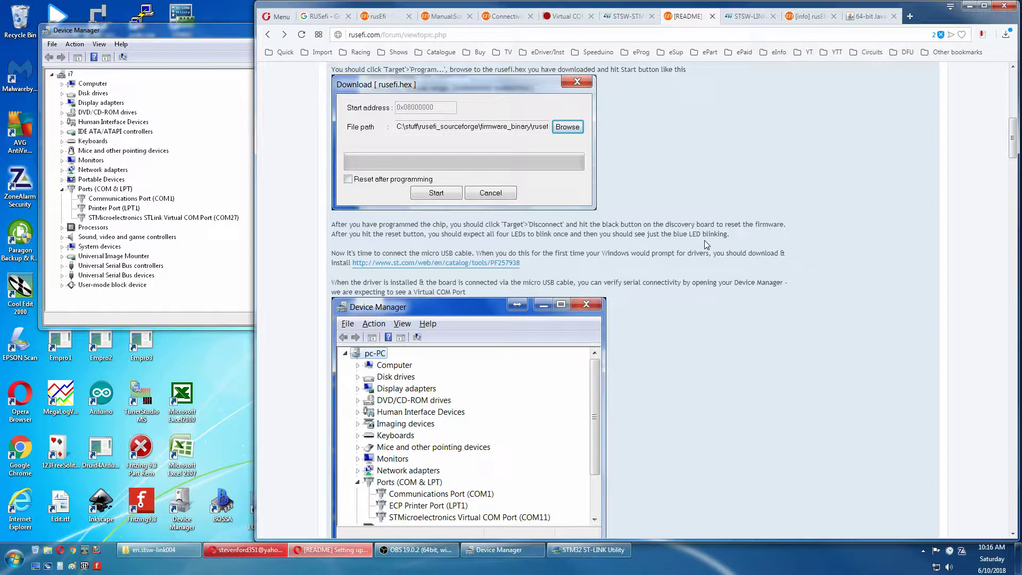
Step: Switch back to ST-LINK Utility and choose Target > Disconnect
key("alt+Tab")
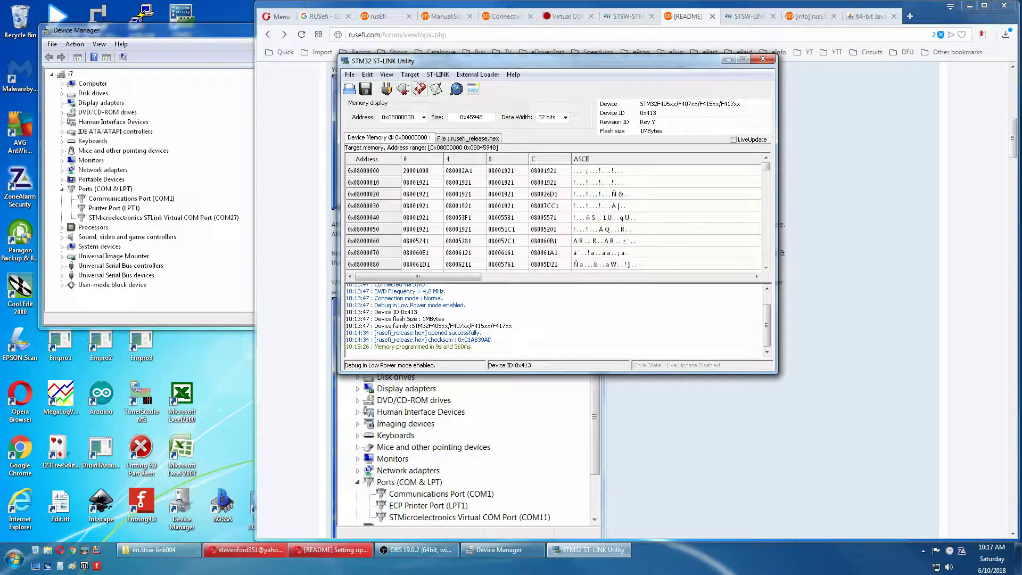
left_click(410, 74)
left_click(423, 98)
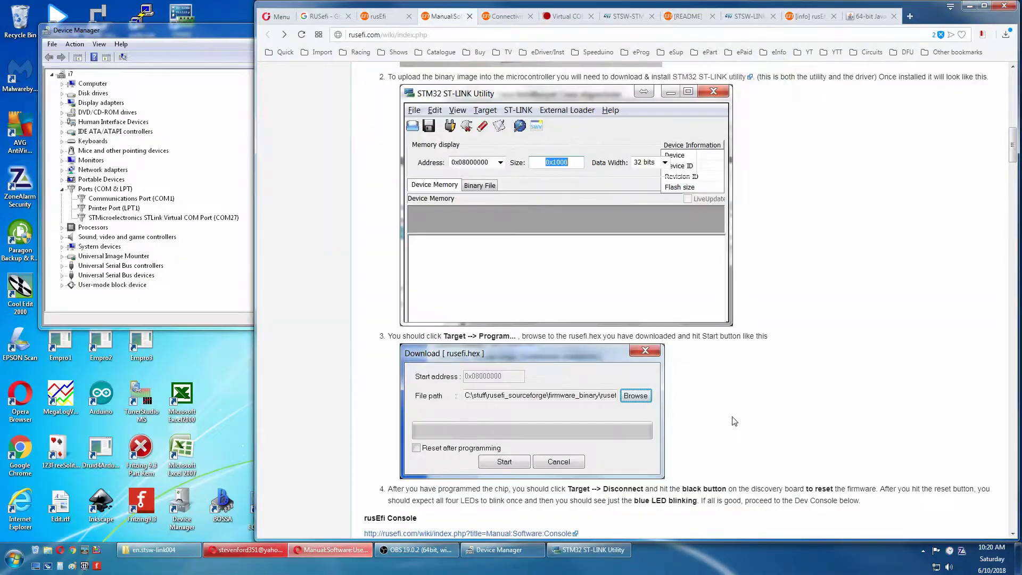
Step: Scroll the wiki to the console setup steps, then bring up the snapshot_20180929_2303_rusefi folder window
scroll(734, 421, "down", 5)
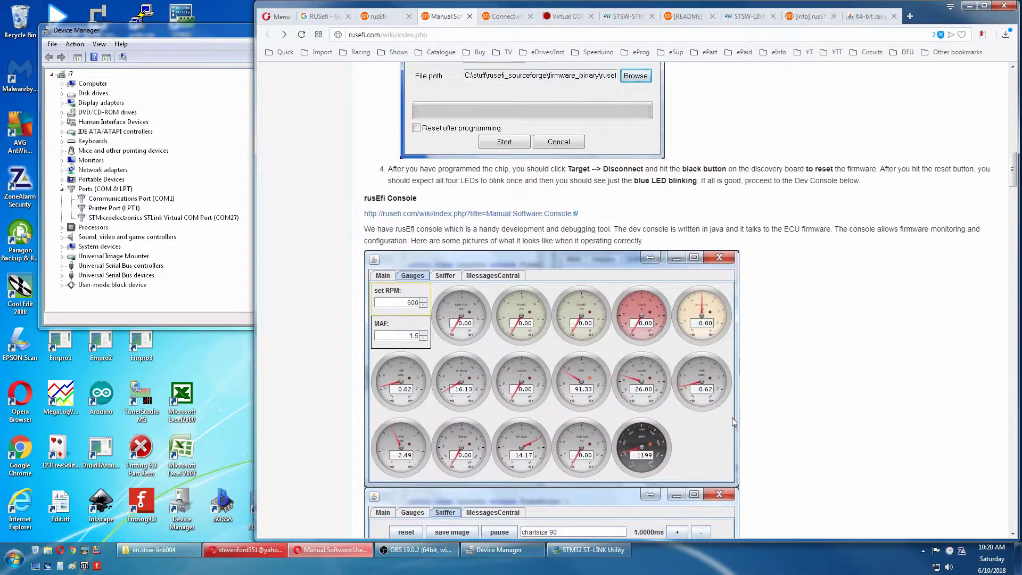
scroll(733, 417, "down", 1)
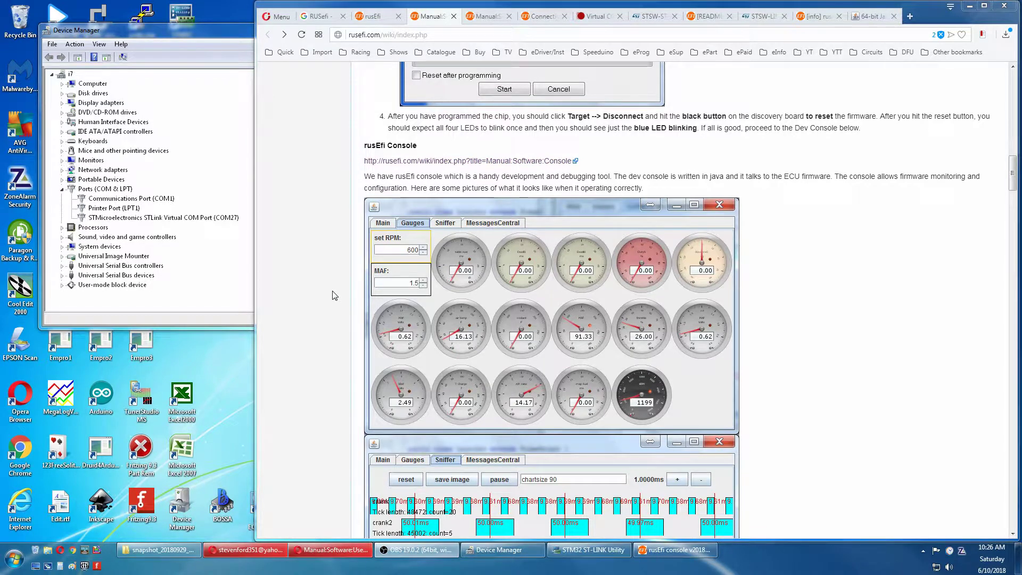
scroll(333, 295, "down", 8)
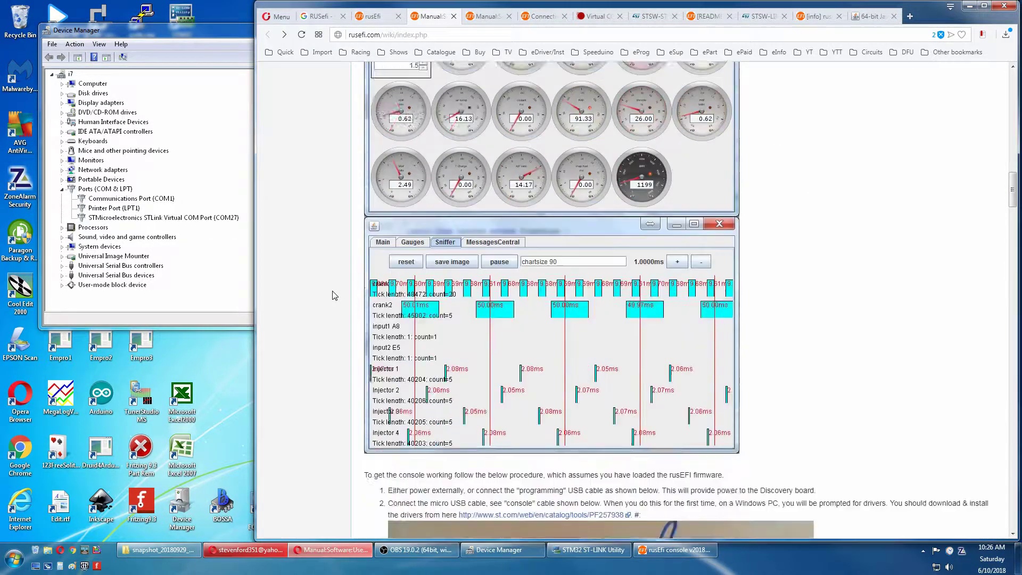
scroll(334, 296, "down", 1)
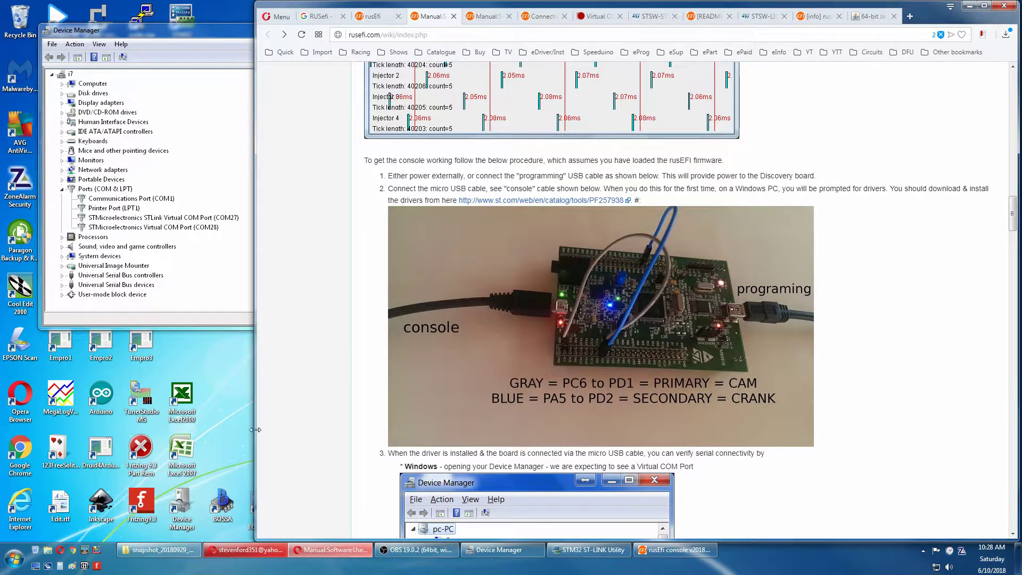
left_click(159, 549)
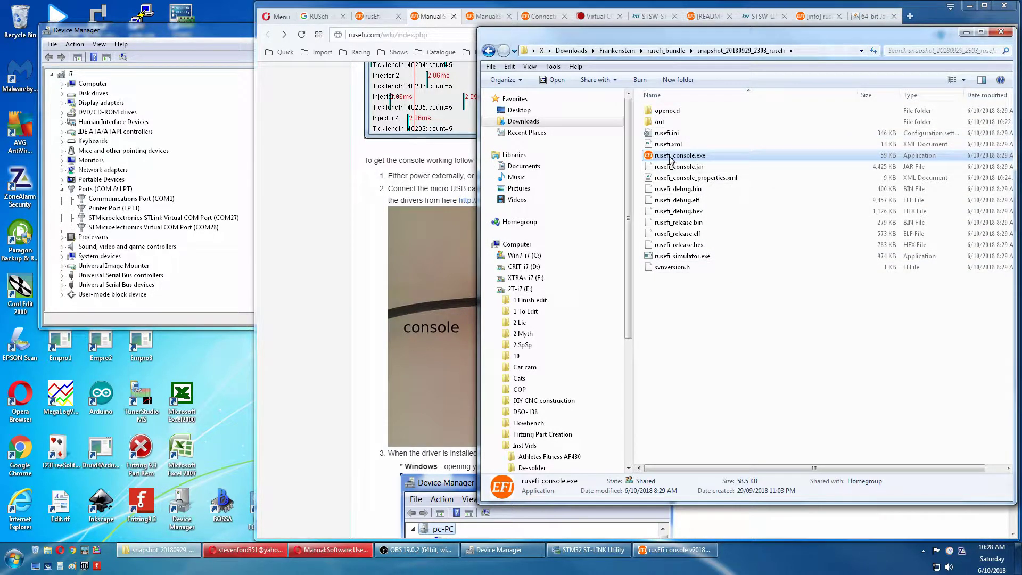
Step: Run rusefi_console.exe, allow it and another instance, then connect on COM28
double_click(671, 159)
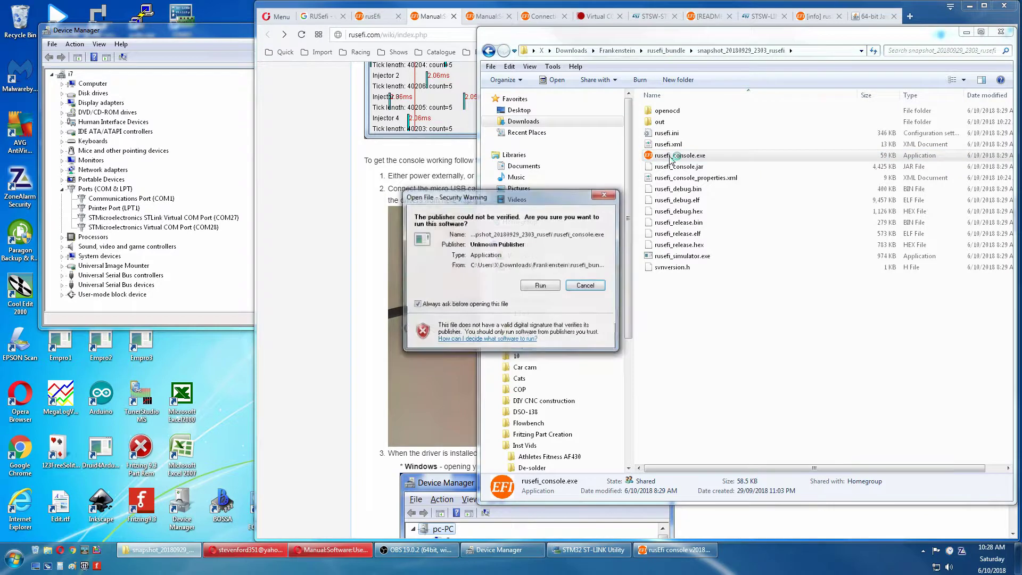
left_click(540, 286)
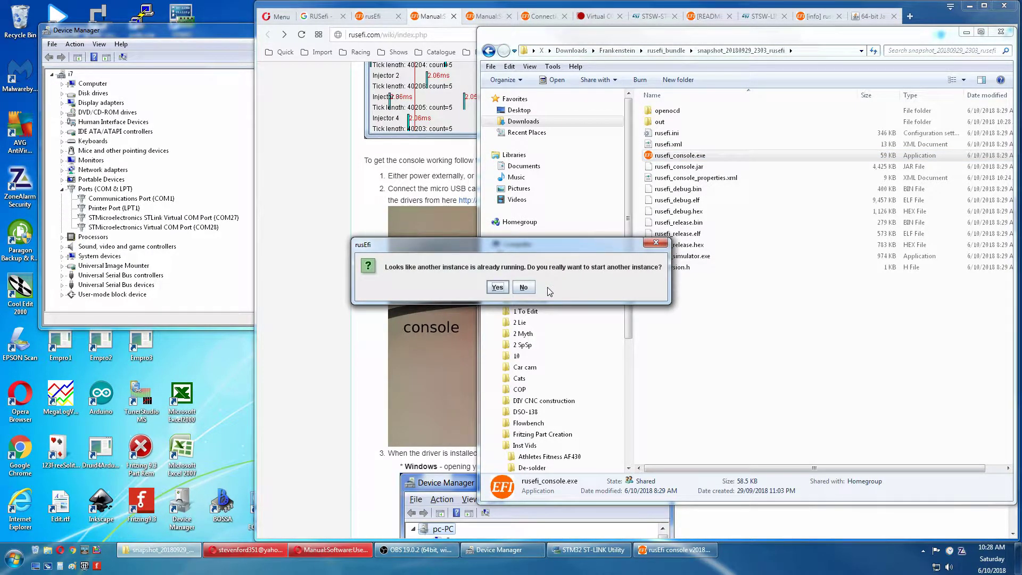
left_click(497, 288)
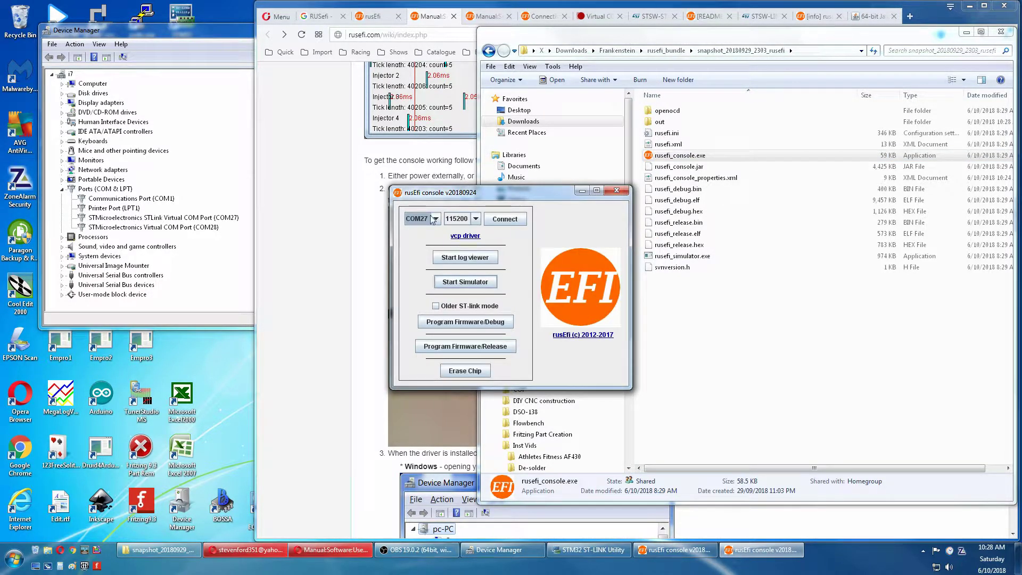
left_click(436, 219)
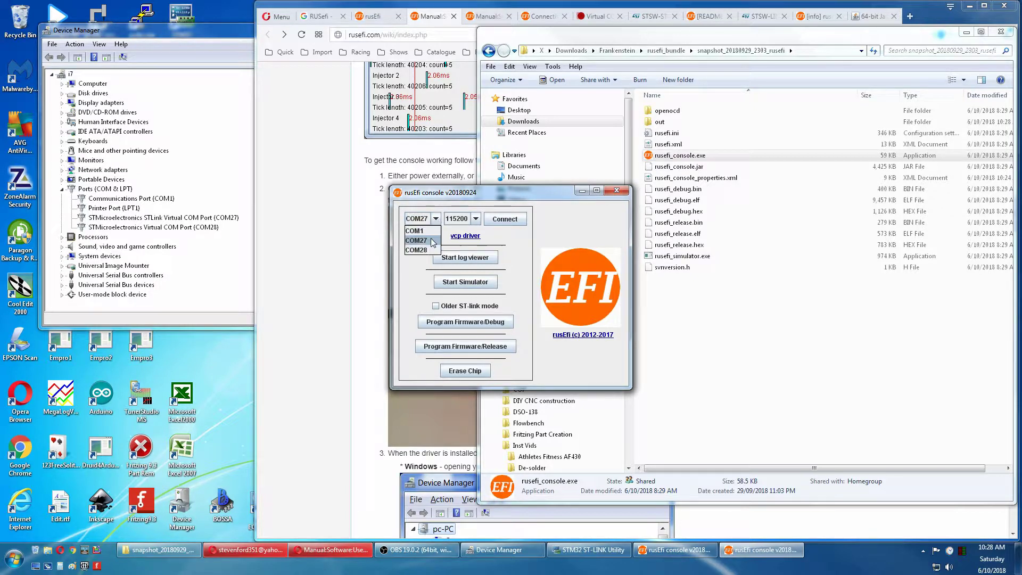
left_click(419, 249)
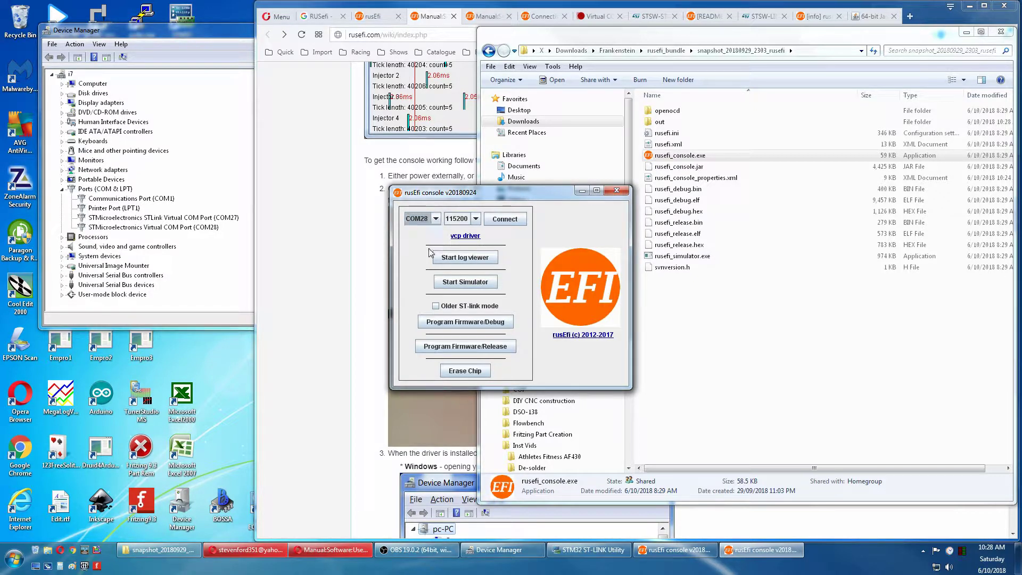
left_click(505, 223)
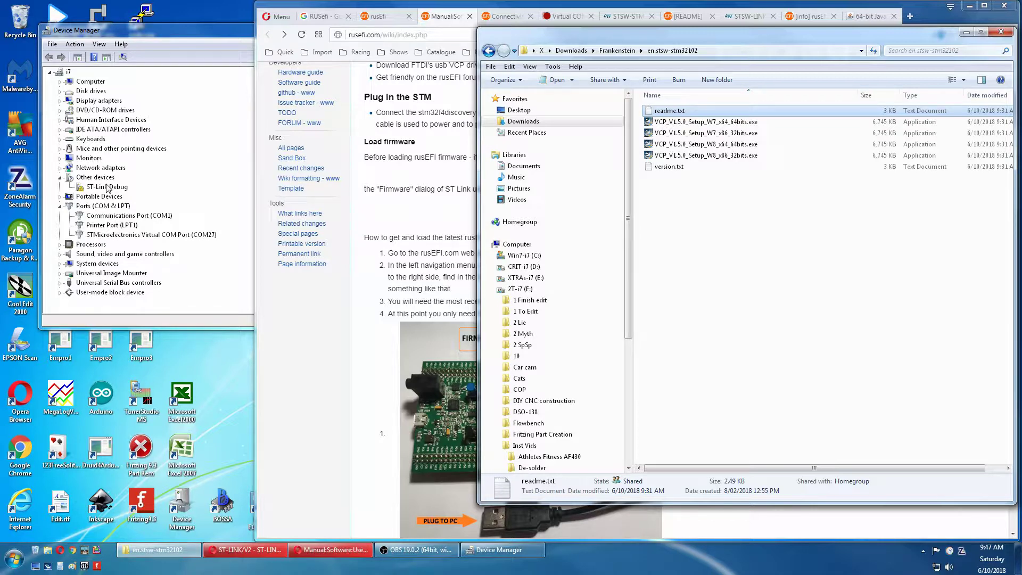
left_click(147, 236)
right_click(147, 235)
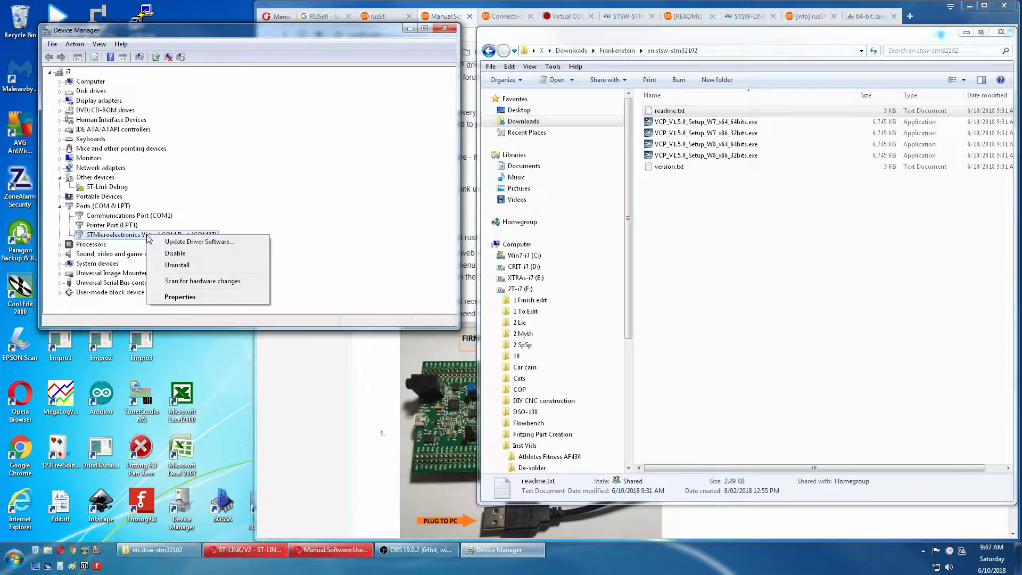
left_click(164, 243)
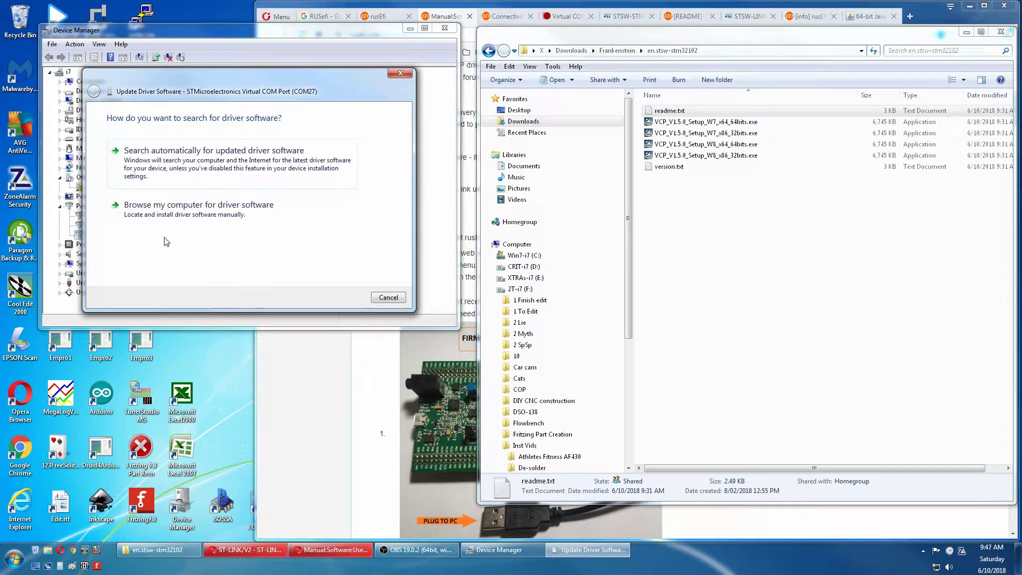
left_click(168, 215)
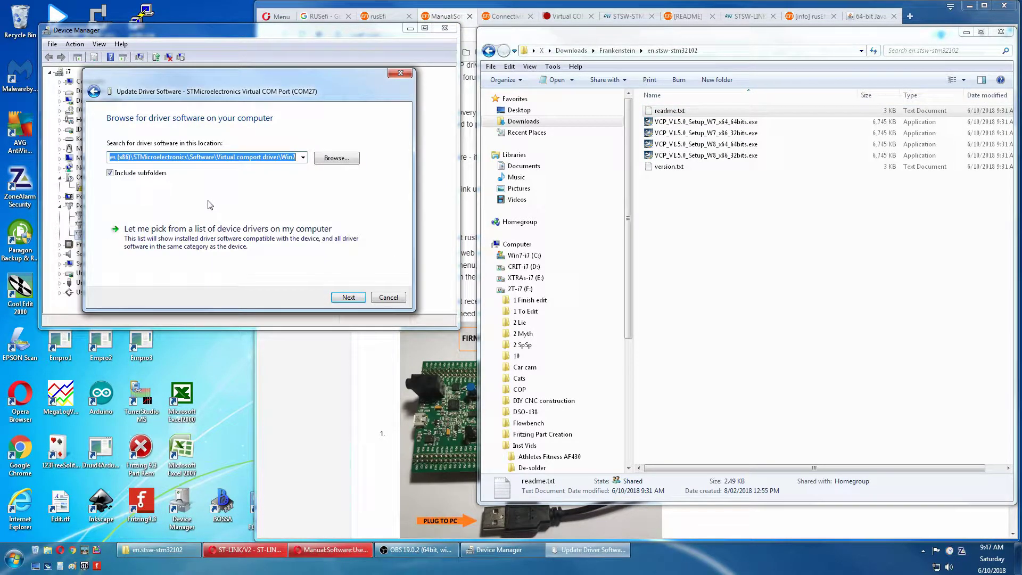
left_click(328, 164)
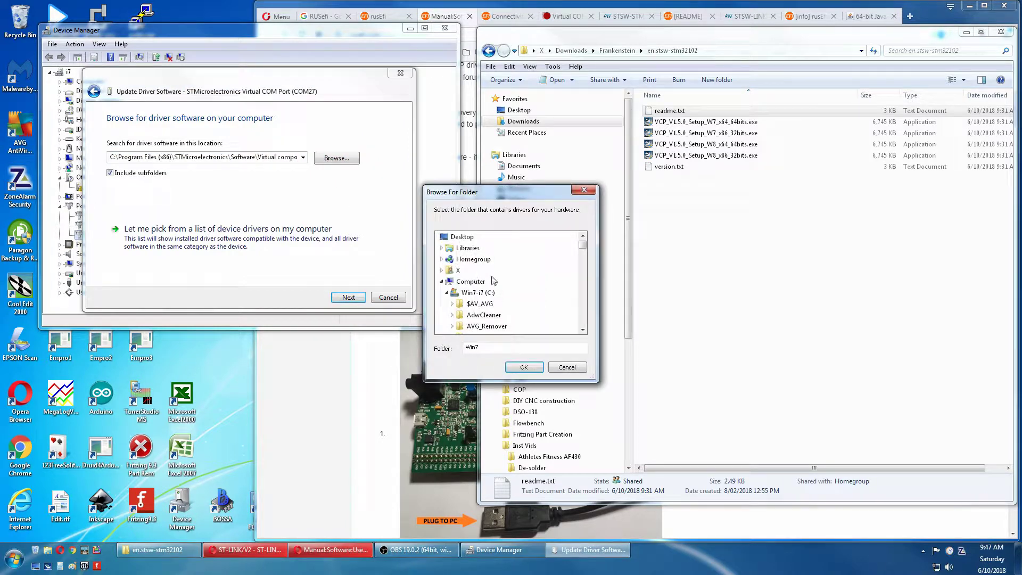
left_click_drag(582, 246, 584, 265)
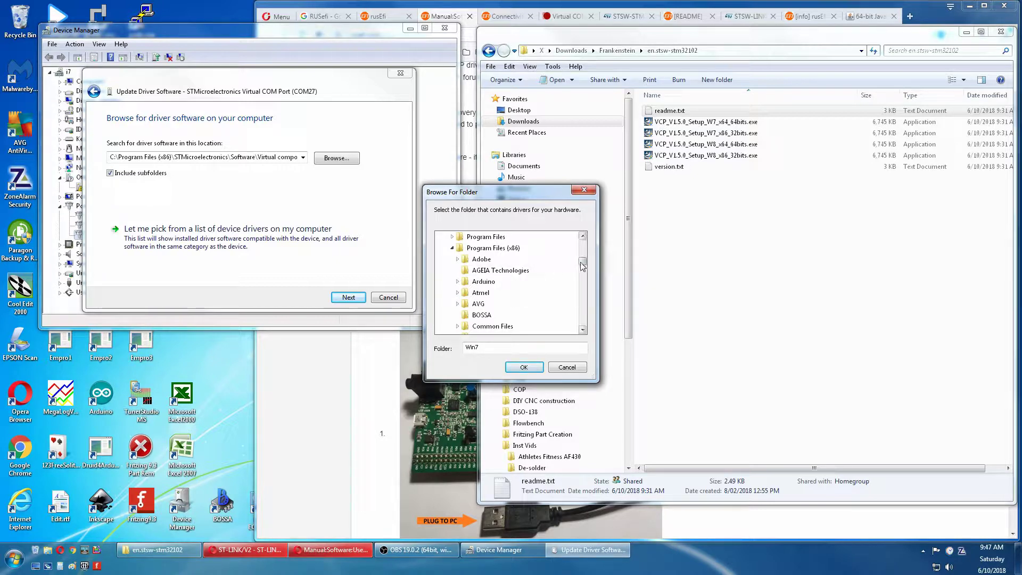
left_click_drag(583, 265, 588, 297)
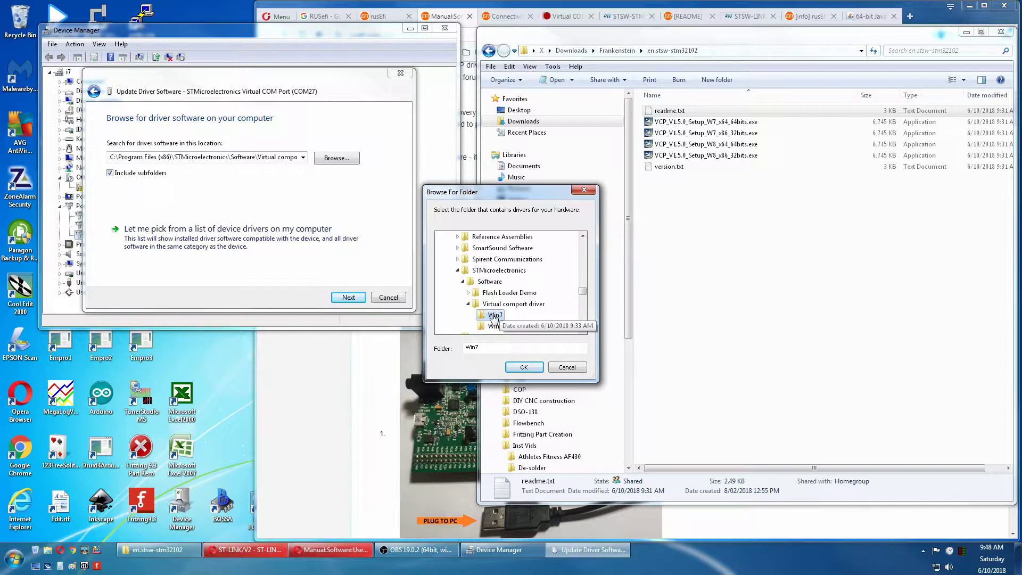
left_click(523, 367)
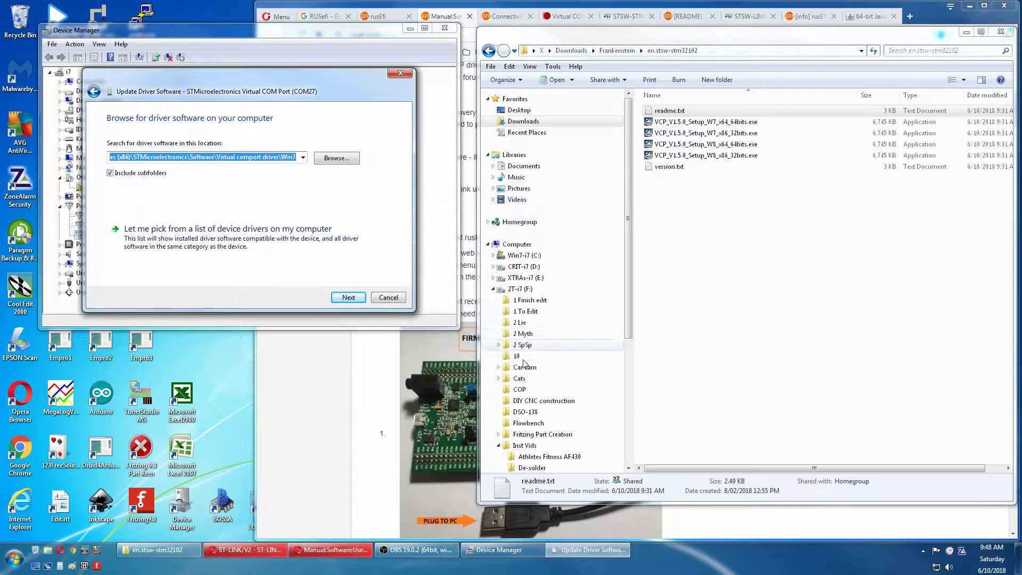
left_click(270, 257)
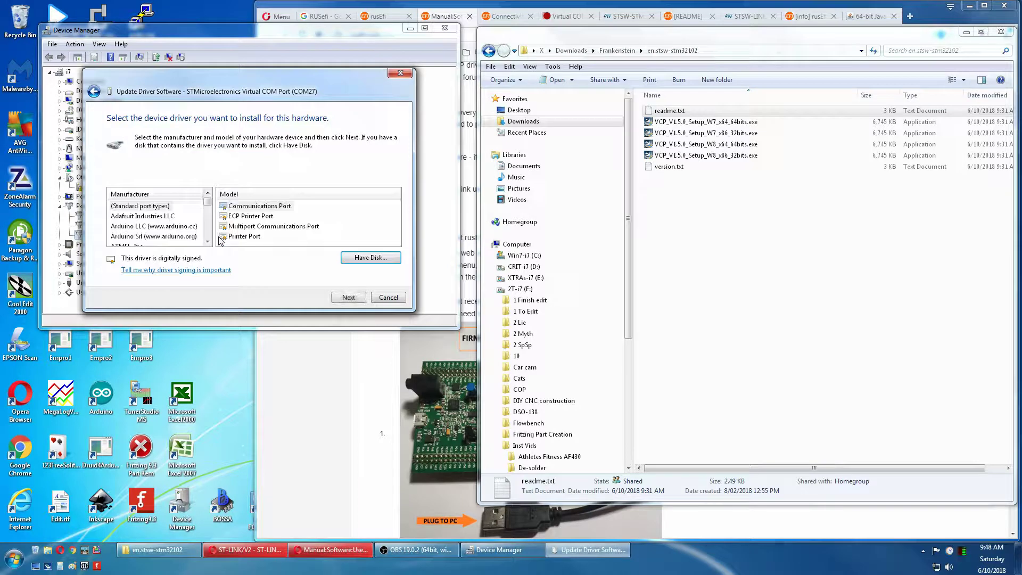
left_click(373, 258)
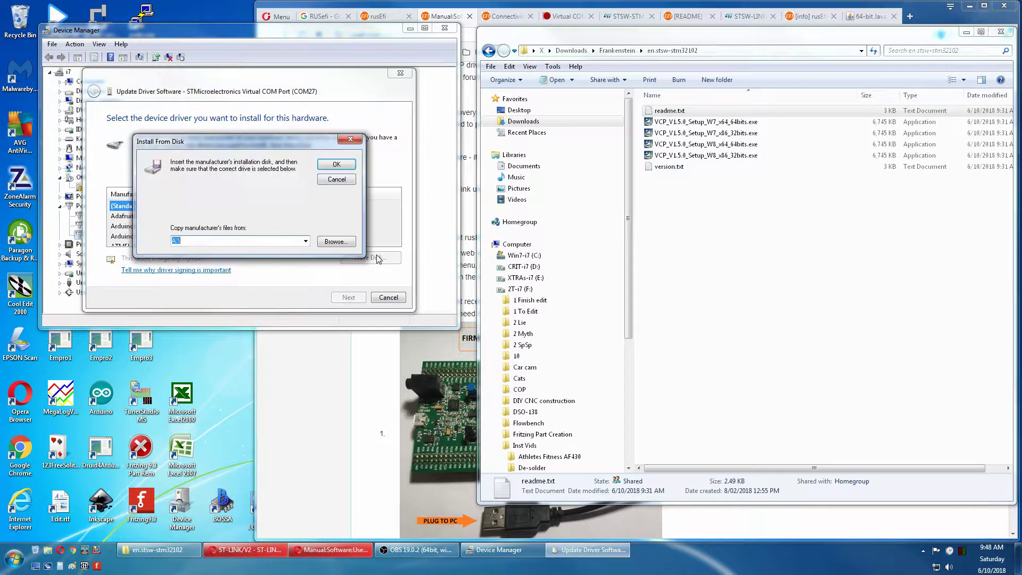
left_click(341, 242)
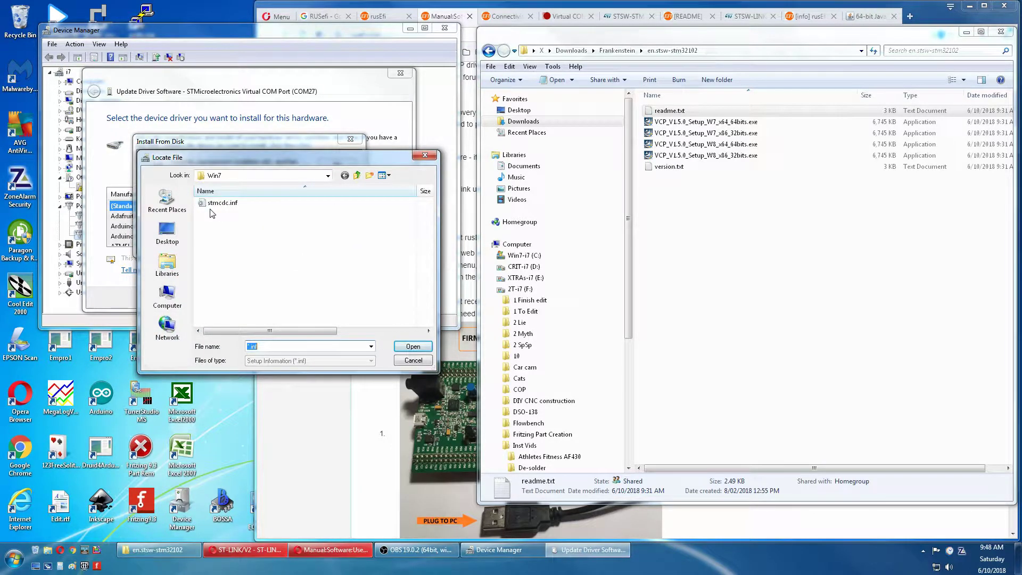
left_click(225, 204)
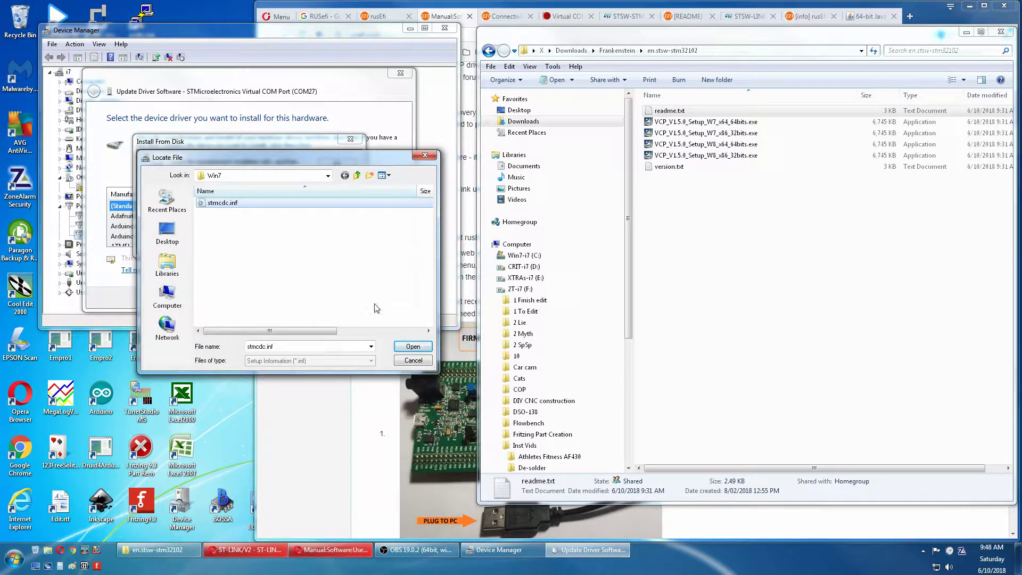
left_click(413, 346)
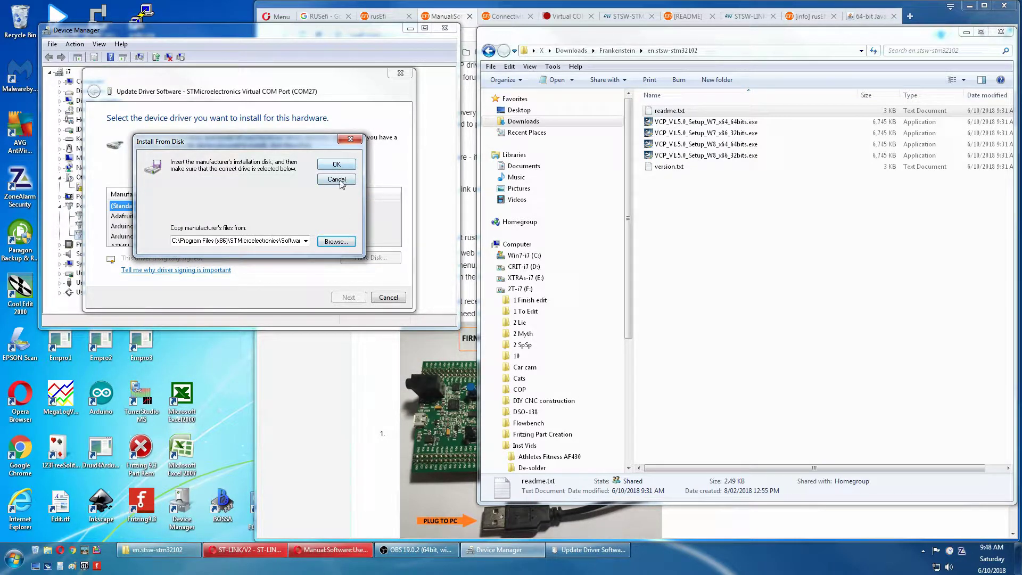
left_click(336, 180)
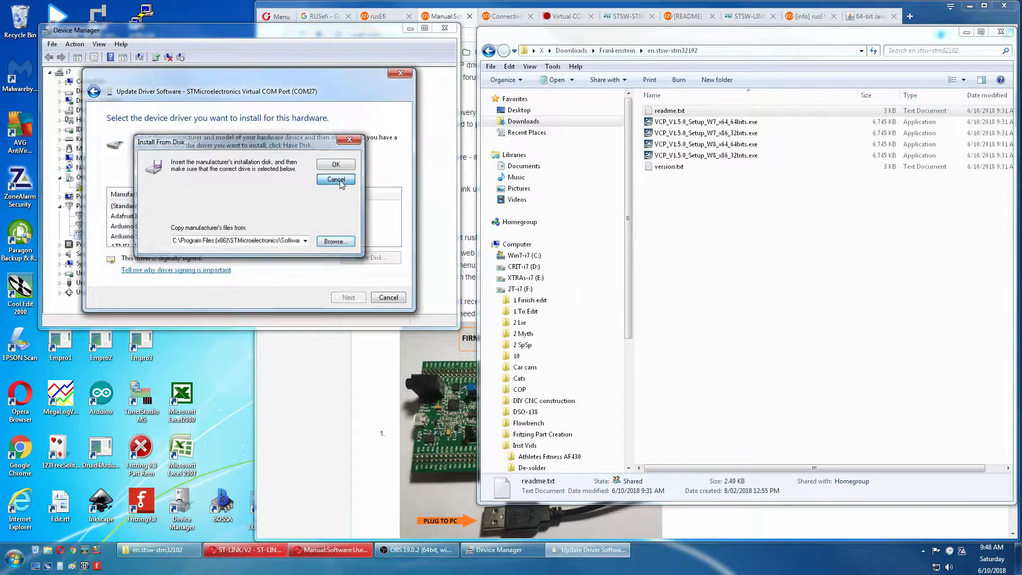
left_click(386, 296)
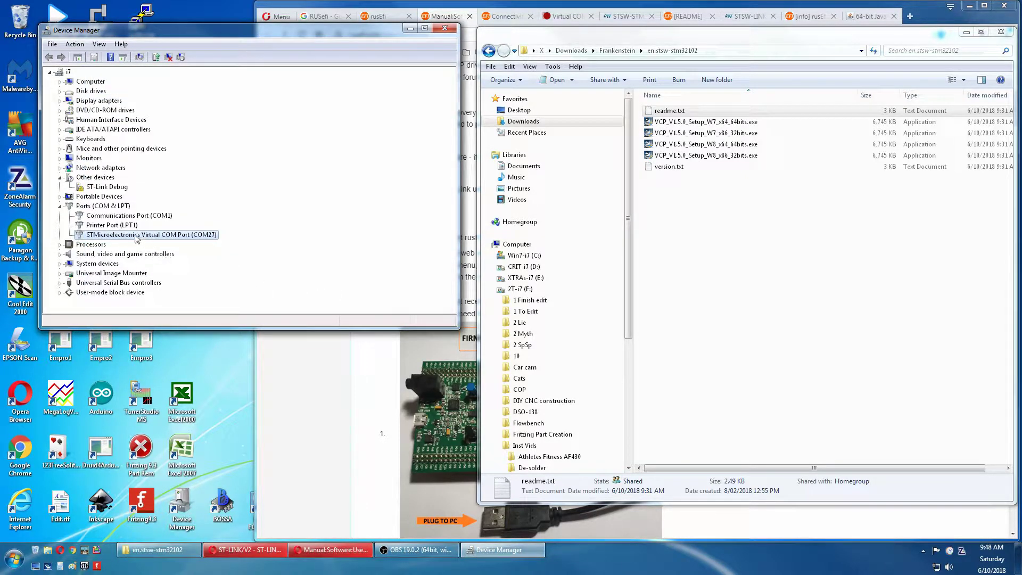